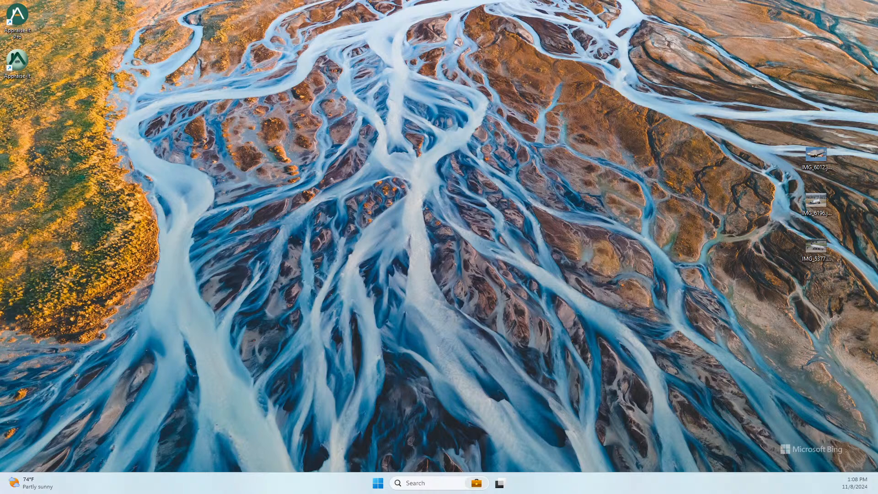
- Launch Appraise-It Pro from its desktop shortcut
double_click(16, 23)
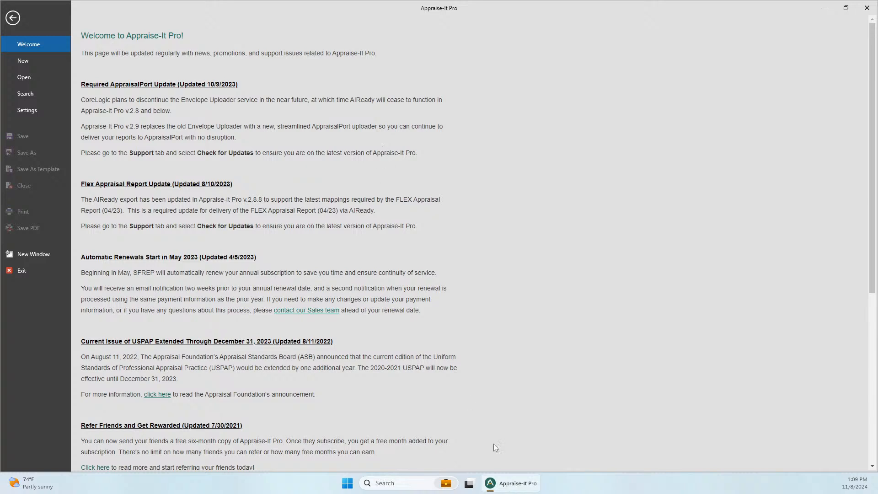
- Dismiss the taskbar menu and leave the Welcome page for the empty main workspace
right_click(601, 478)
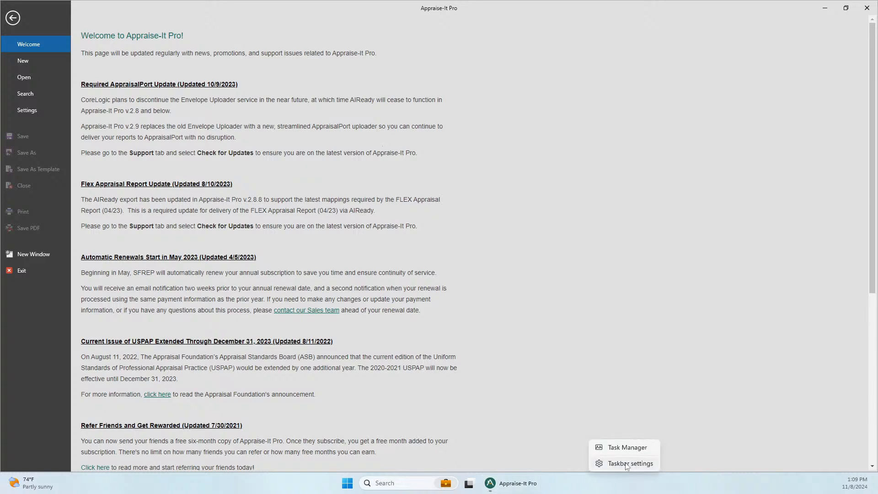
left_click(586, 315)
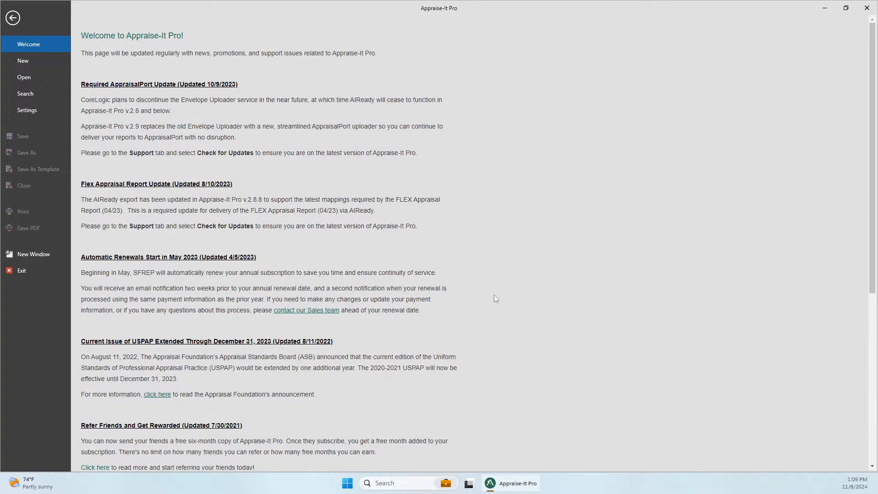
left_click(14, 20)
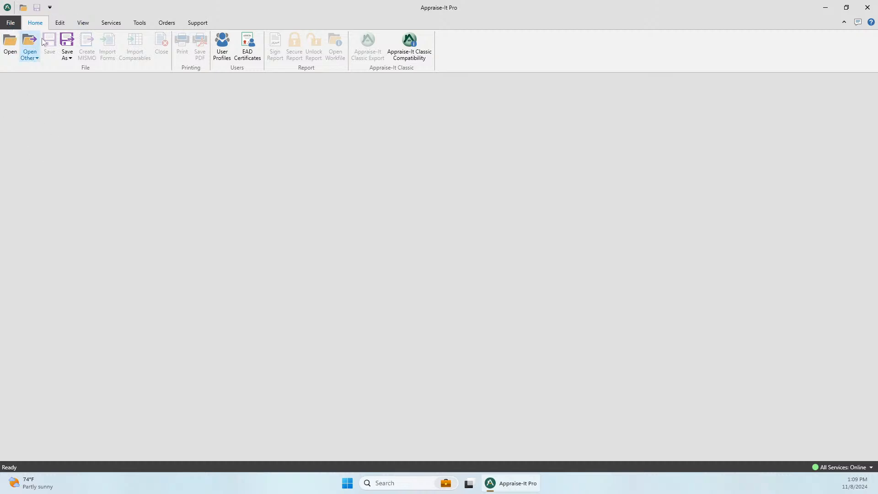
- Look over the Edit and View ribbon tabs, then return to the Welcome page's update news
left_click(60, 25)
left_click(83, 25)
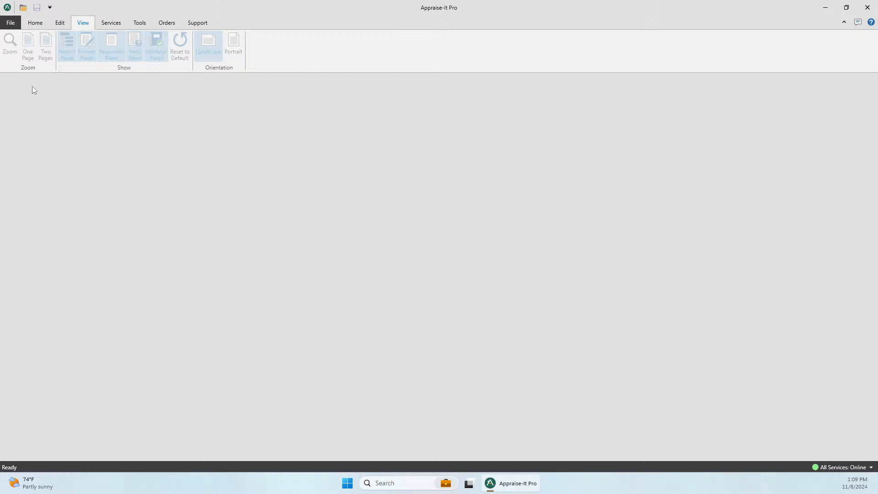
left_click(10, 22)
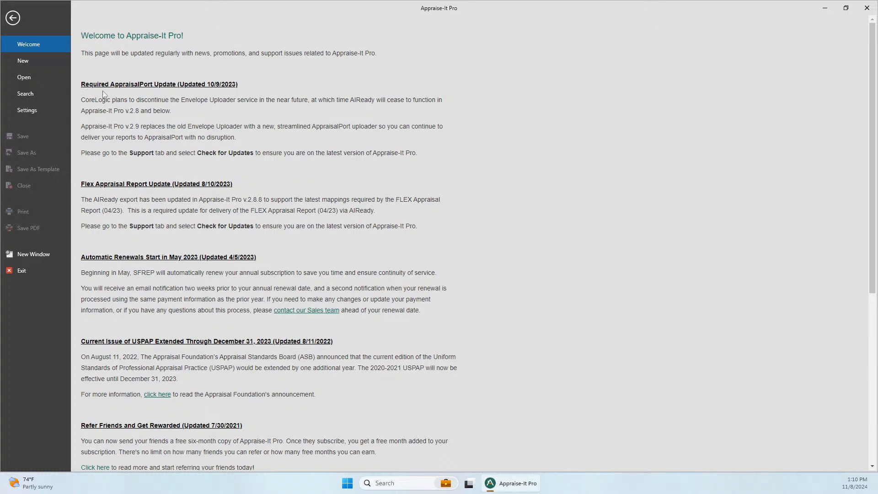
left_click_drag(238, 85, 271, 88)
left_click(242, 88)
left_click(18, 17)
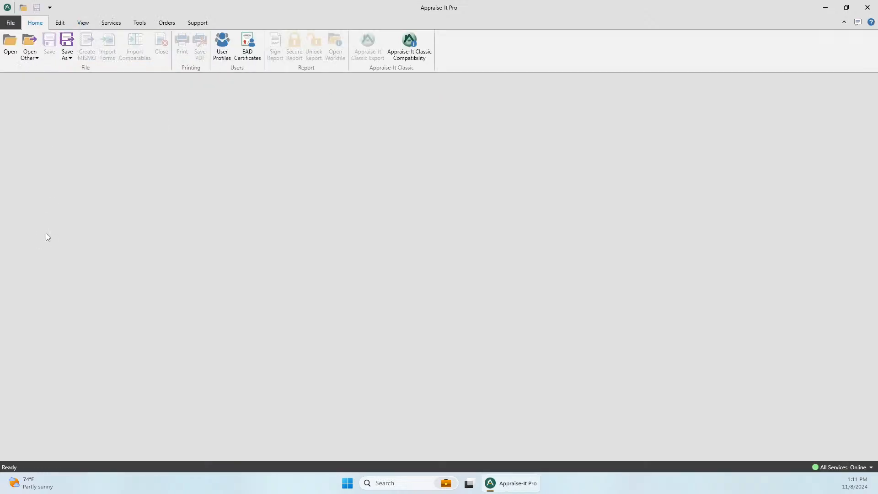
left_click(10, 22)
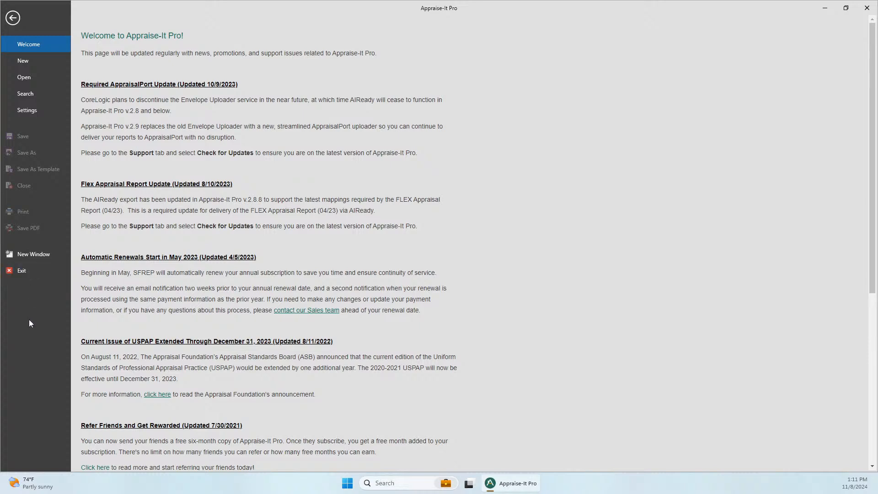
- Show the Report Types list for a new report and scroll through the forms
left_click(20, 62)
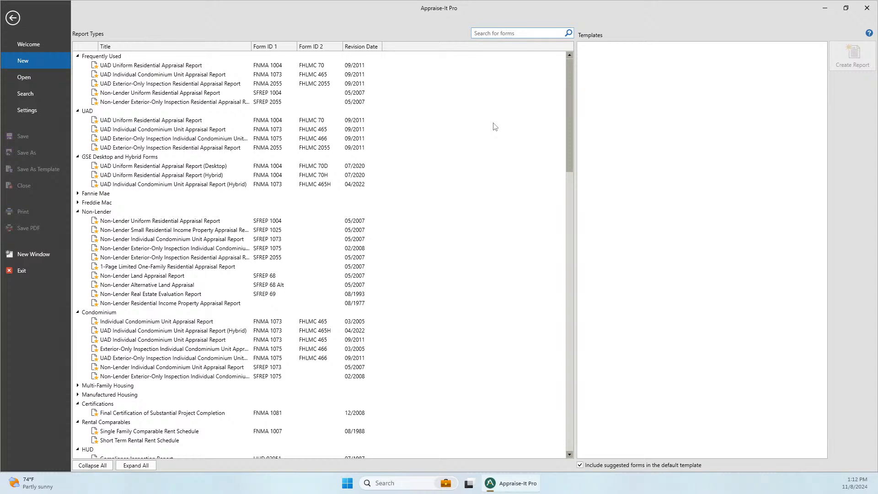
left_click_drag(570, 80, 573, 48)
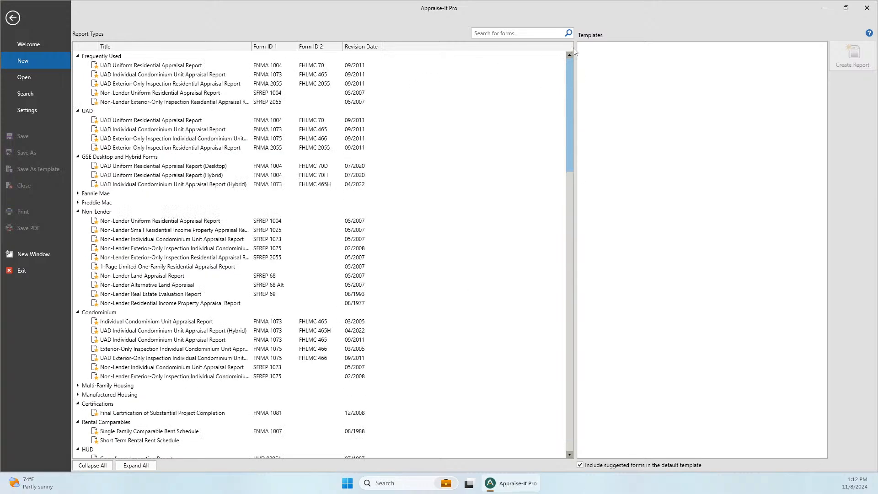
left_click(495, 33)
- Search the forms for 2055, clear the search, and select UAD Uniform Residential Appraisal Report
type("2055")
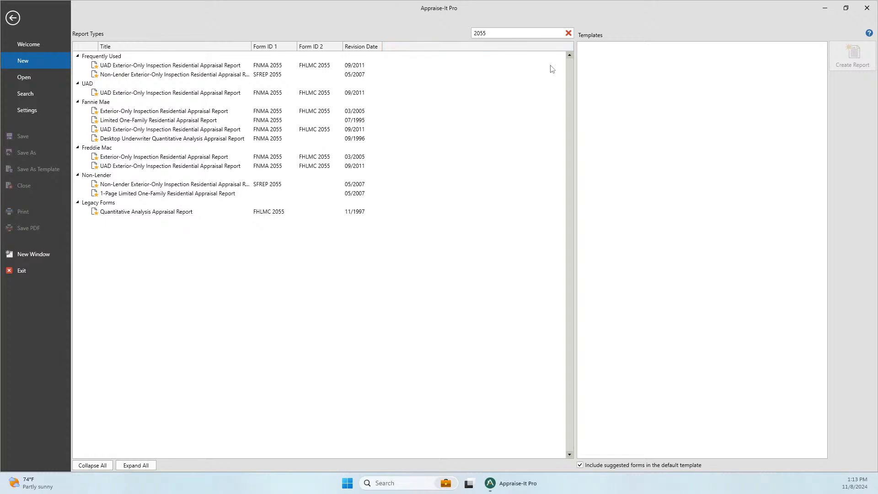
left_click(571, 34)
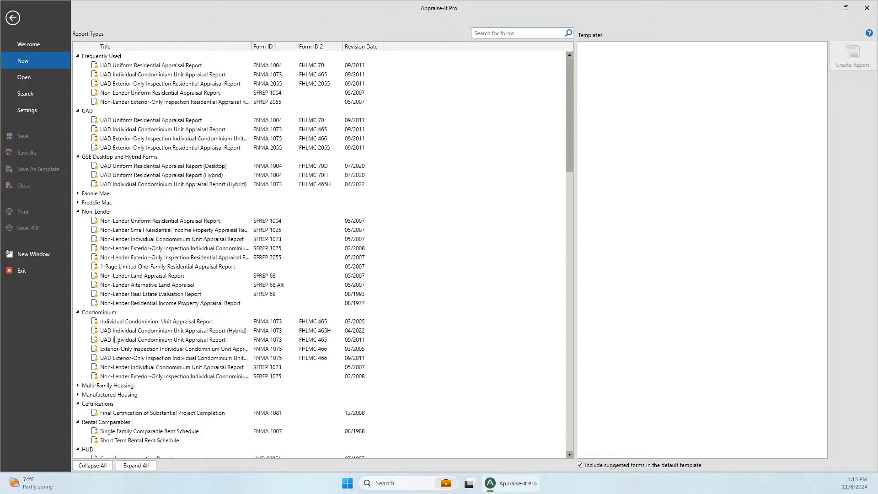
left_click(139, 121)
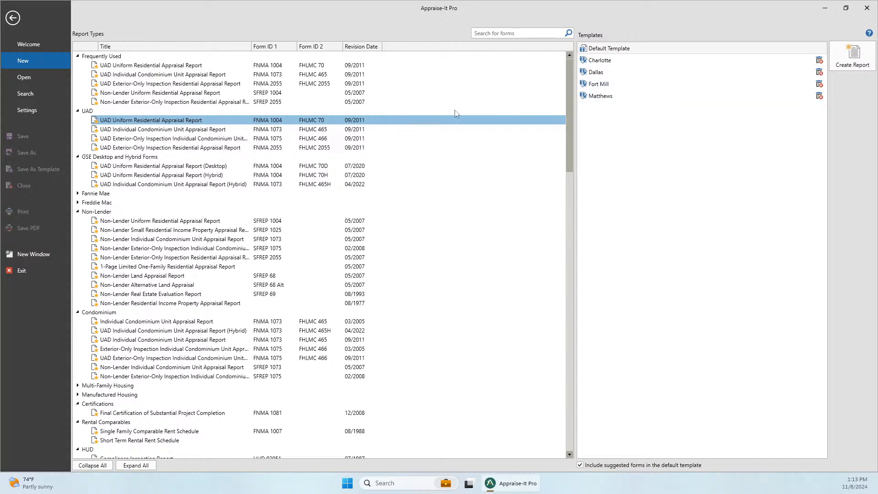
- Create the UAD Uniform Residential Appraisal Report and scroll through its report outline
double_click(172, 120)
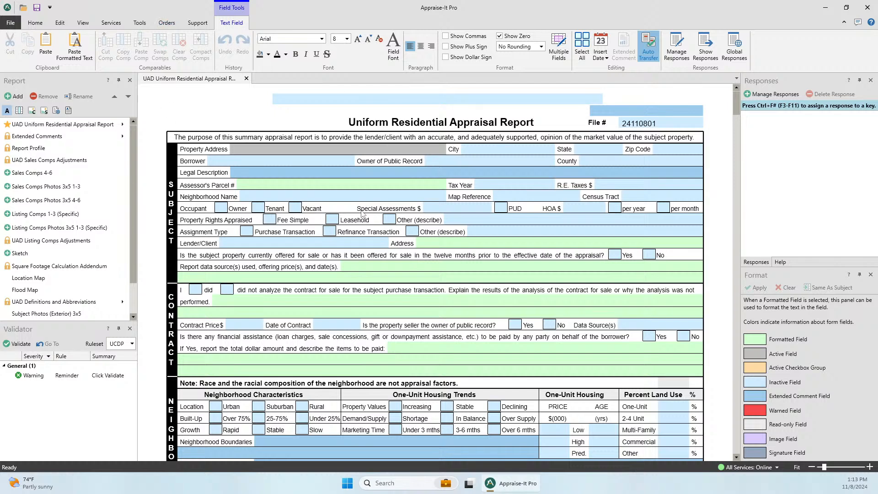
scroll(128, 257, "down", 2)
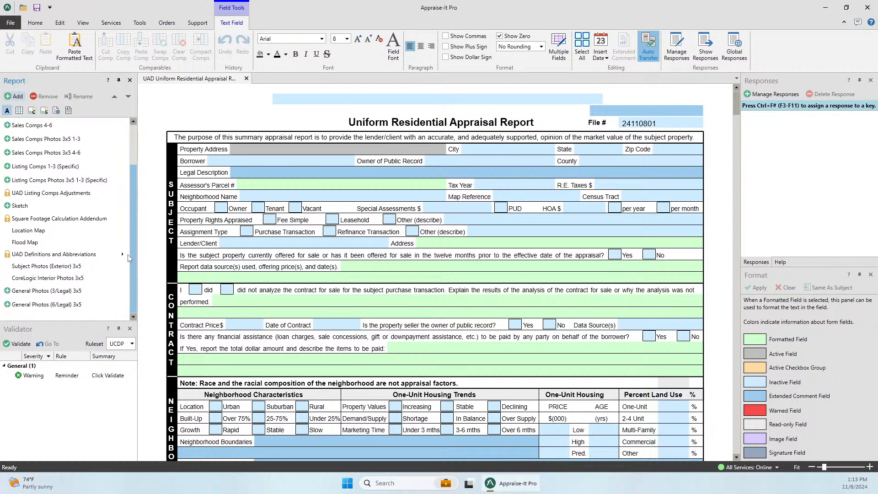
scroll(132, 142, "up", 2)
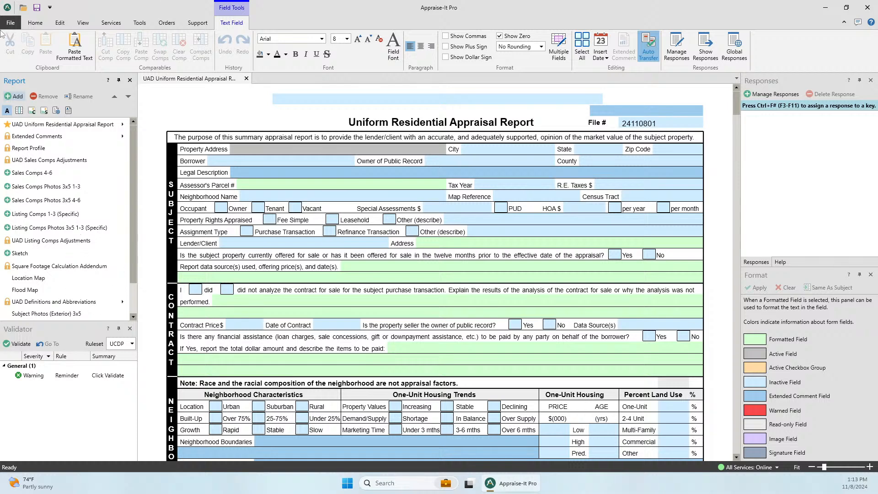
- Close the new report without saving and reselect the UAD Uniform Residential Appraisal Report form
left_click(35, 22)
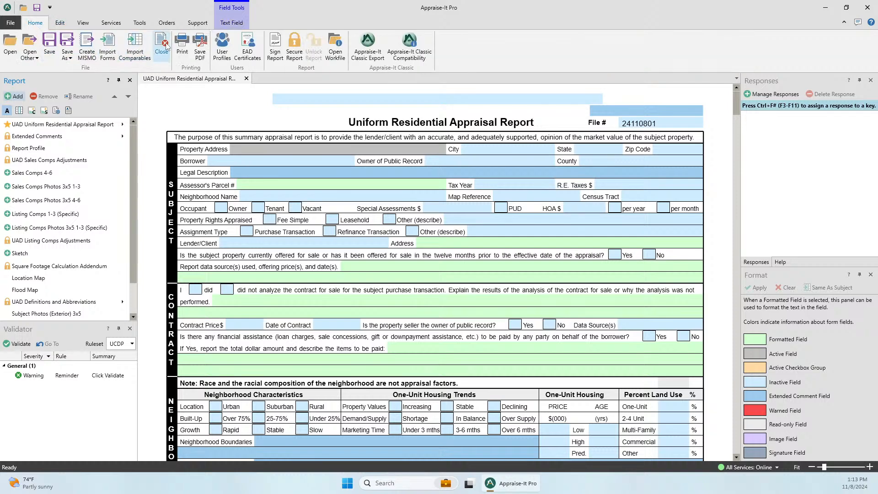
left_click(161, 45)
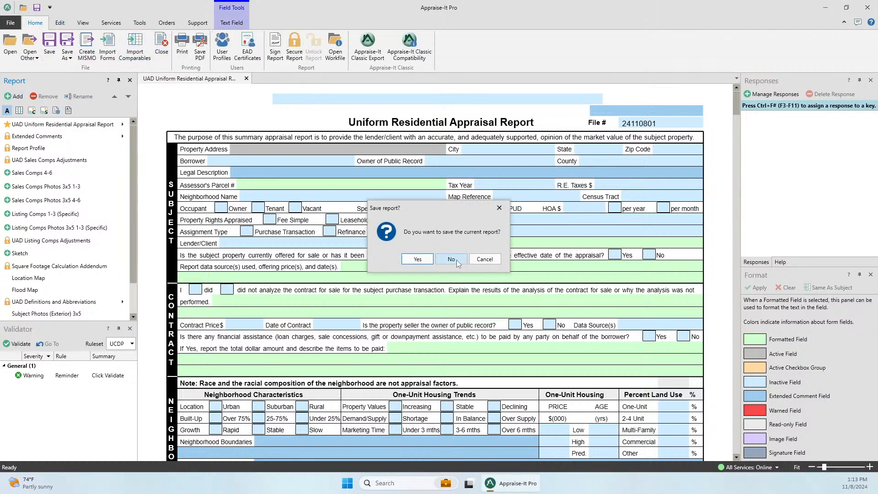
left_click(456, 260)
left_click(10, 23)
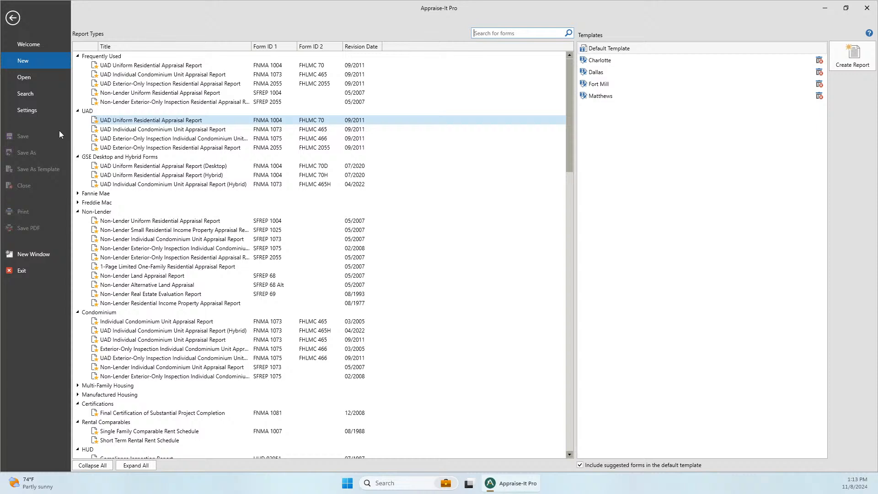
left_click(181, 120)
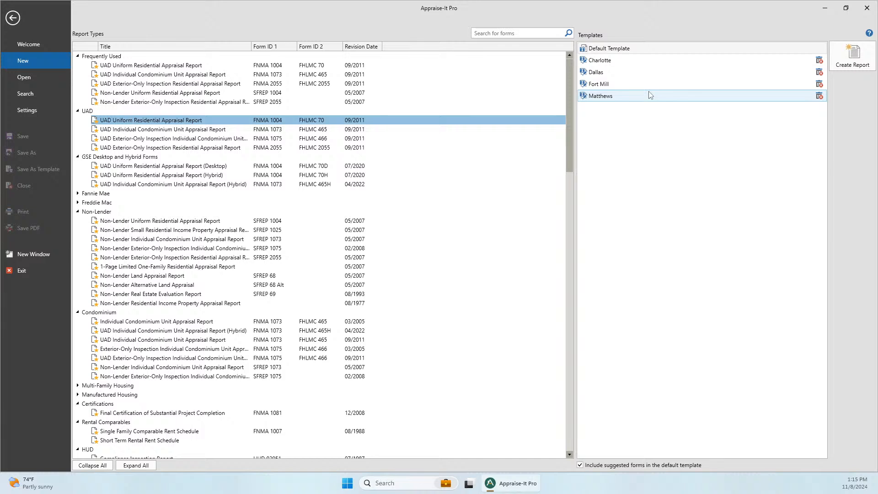
left_click(820, 98)
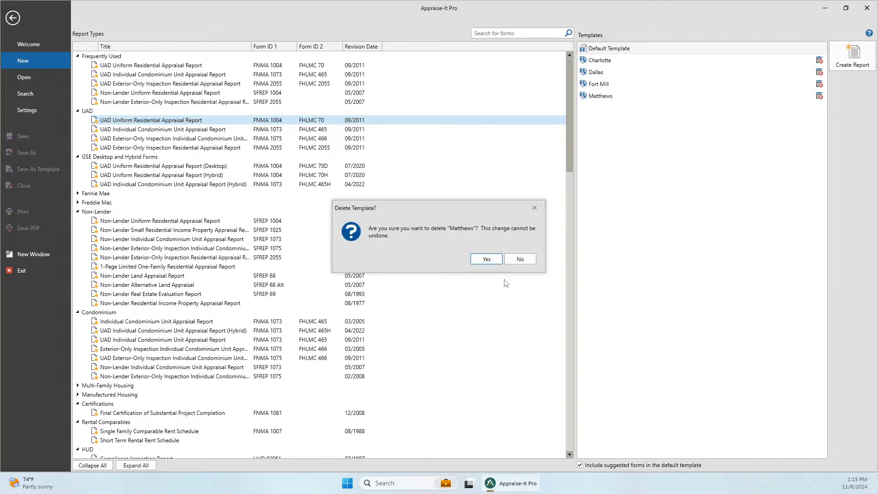
left_click(520, 259)
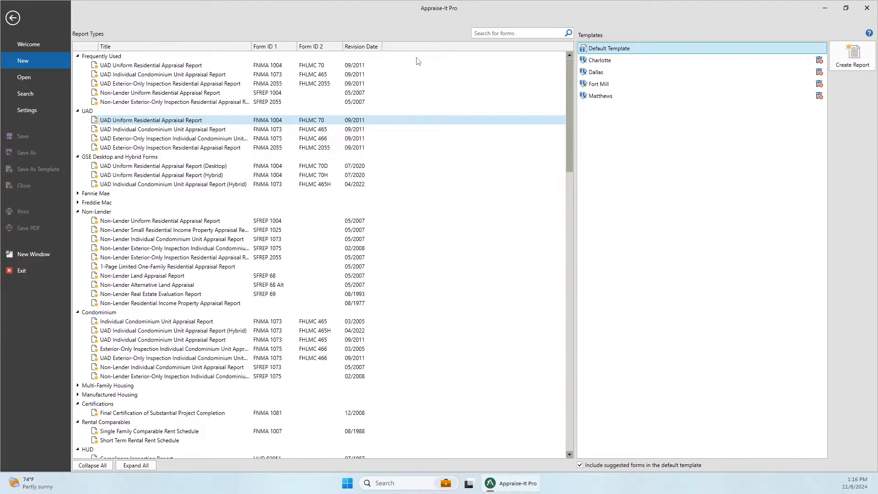
- Show the Open page with report sources and the 20 recent reports
left_click(26, 77)
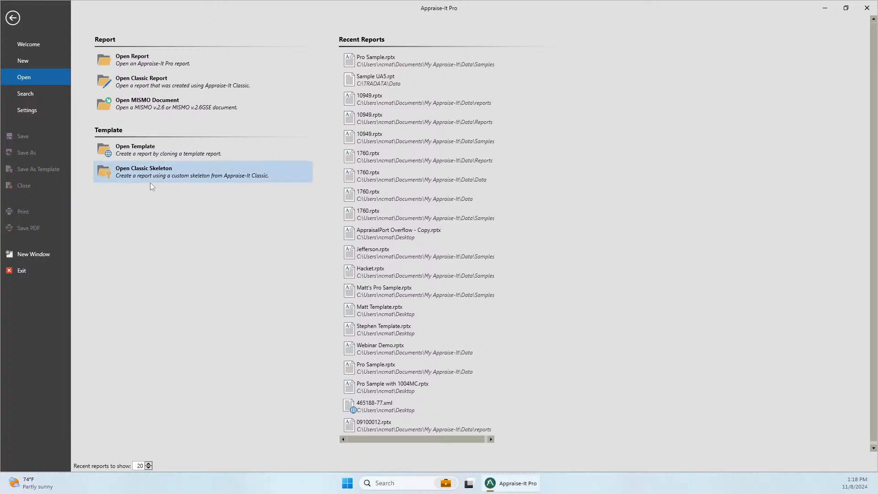
- Show the Search page with its blank criteria fields
left_click(13, 92)
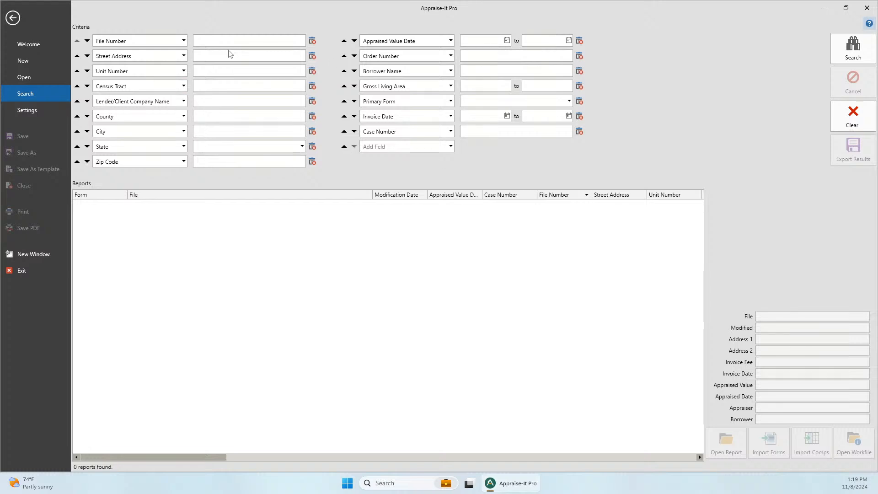
left_click(212, 56)
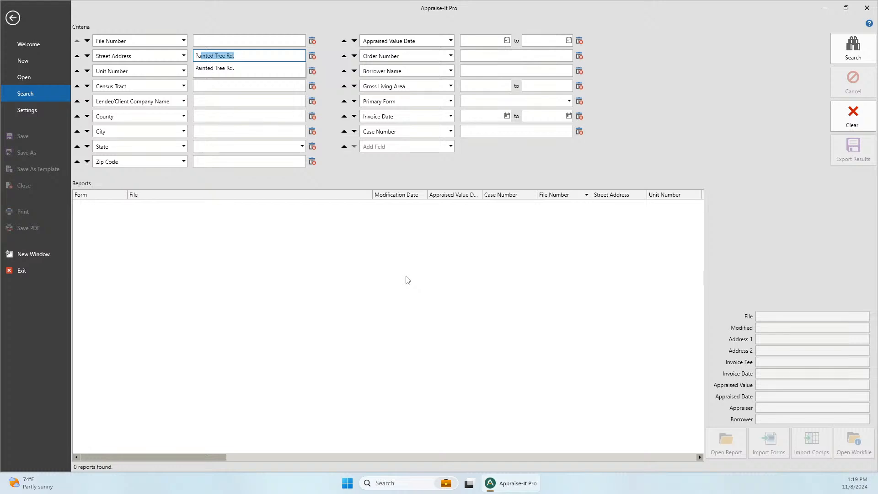
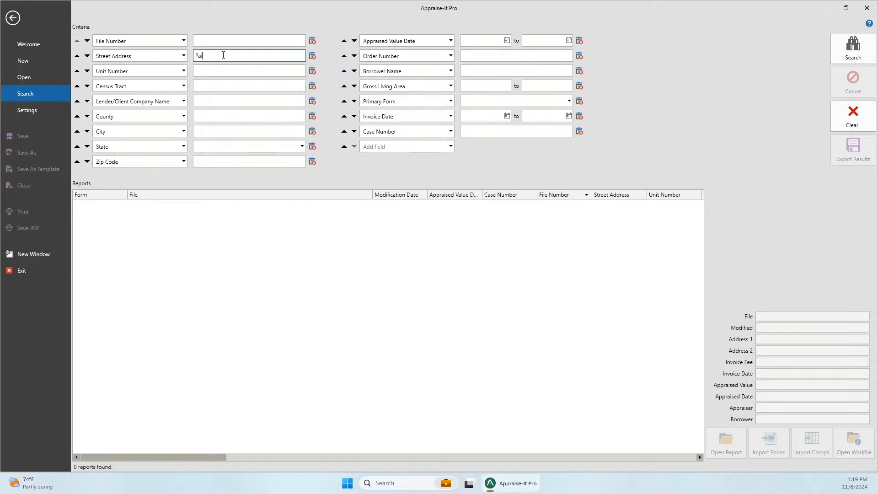
key("Return")
left_click(853, 48)
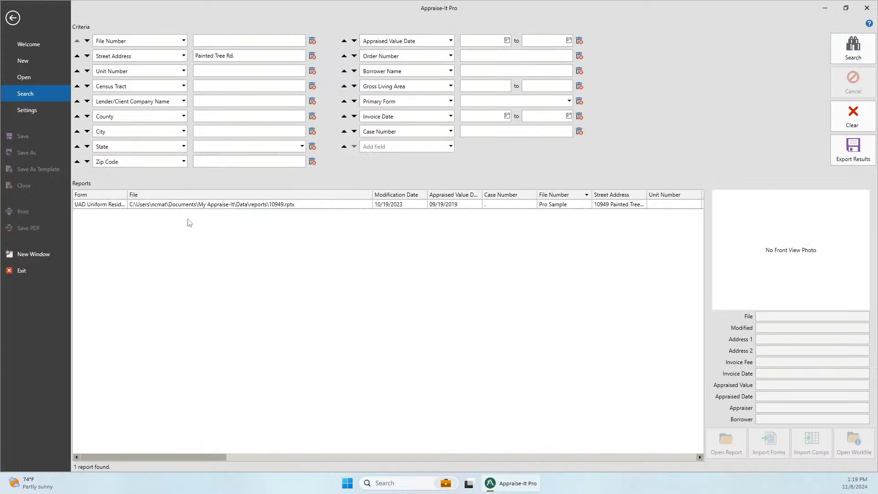
left_click(165, 204)
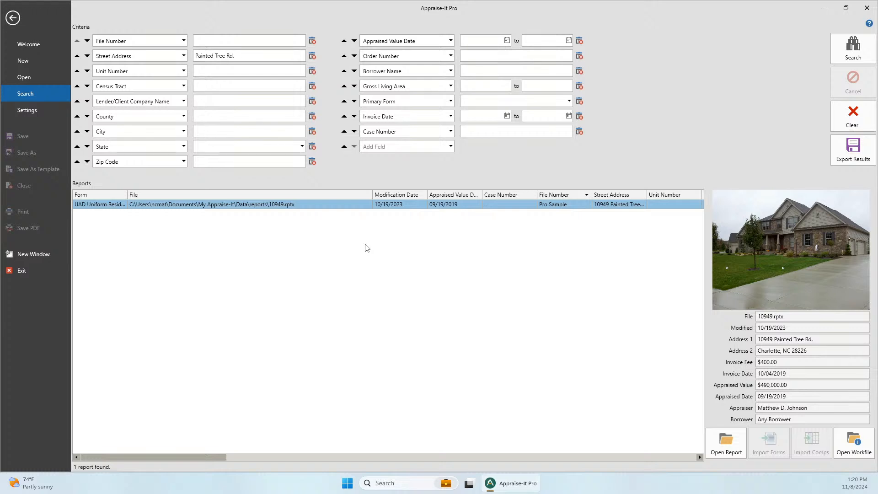
left_click_drag(201, 456, 338, 456)
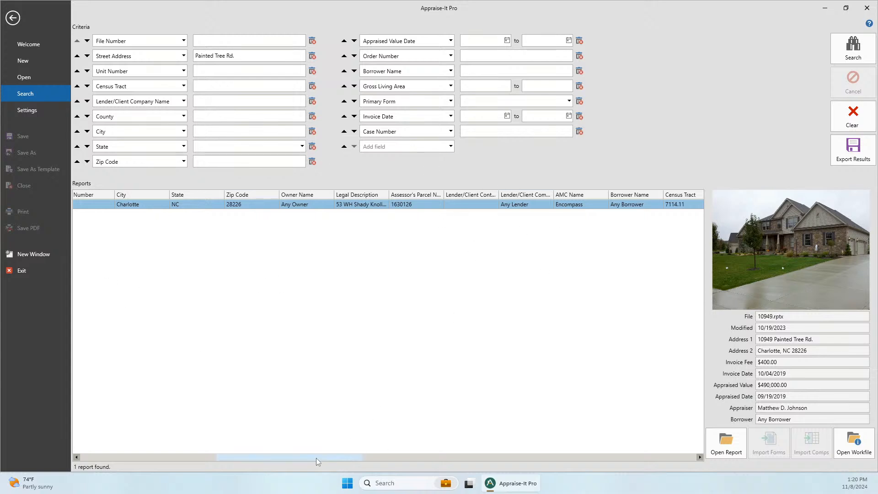
left_click_drag(316, 458, 208, 457)
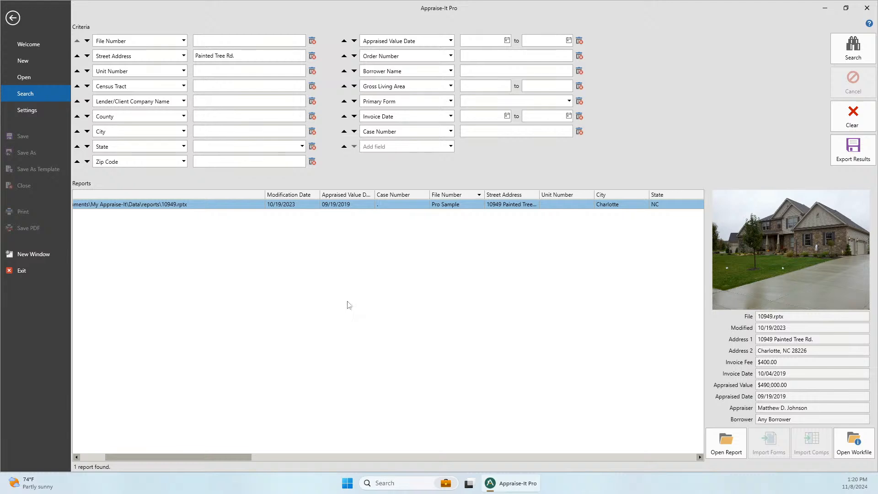
- Sort the results by Modification Date, then by File, and clear the Street Address criterion
left_click(286, 195)
left_click(198, 194)
left_click(247, 53)
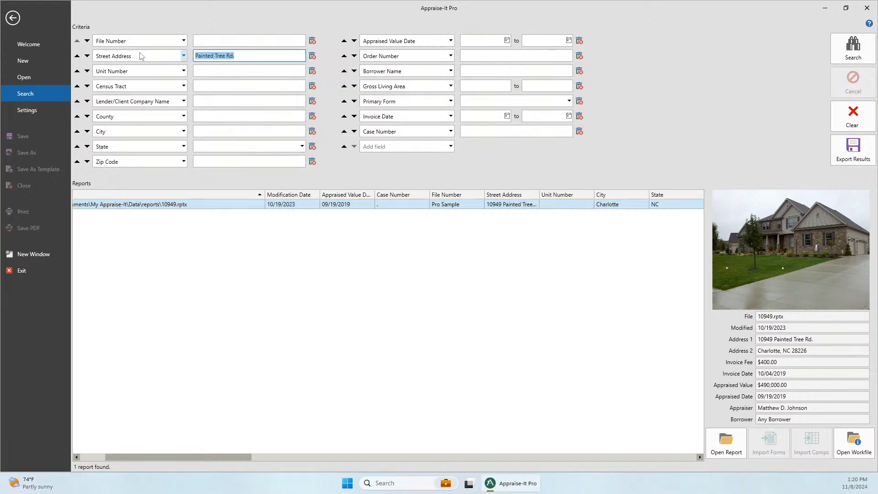
key("Delete")
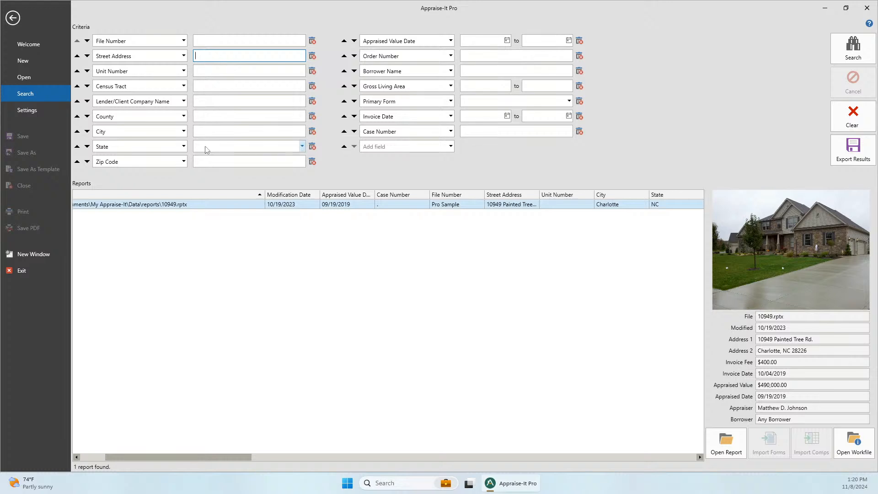
- Search the reports by Zip Code 28226
left_click(212, 161)
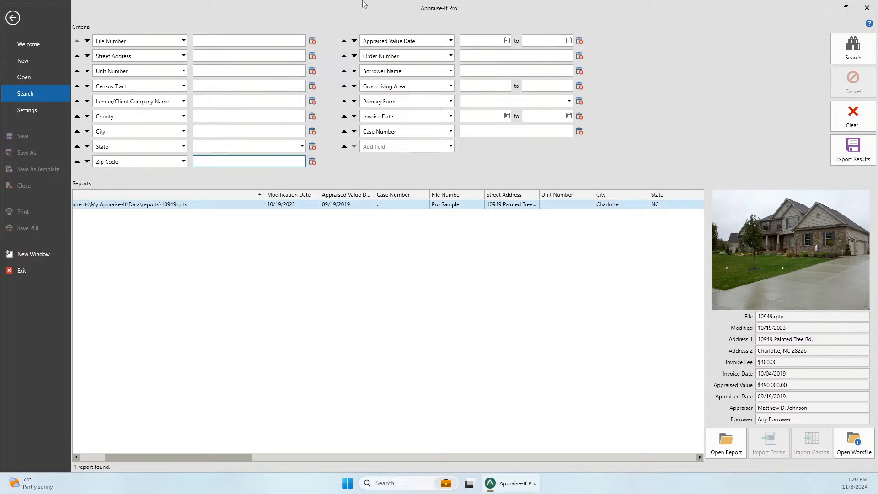
type("28226")
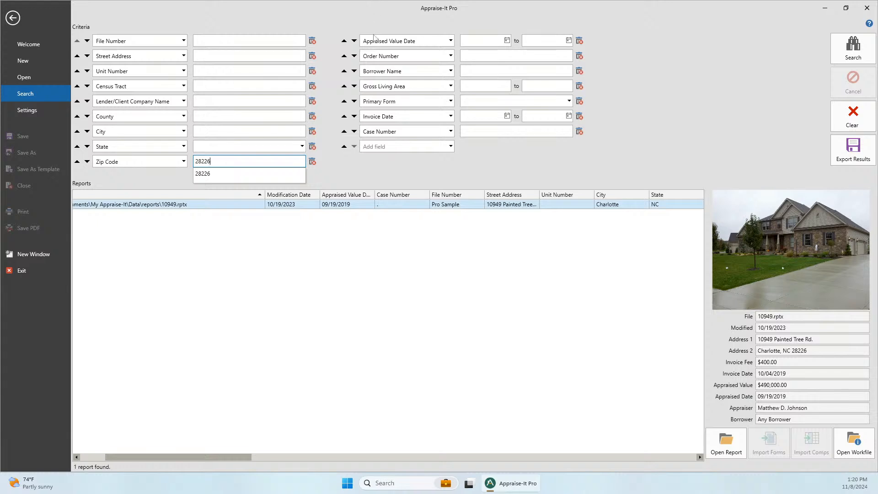
left_click(863, 50)
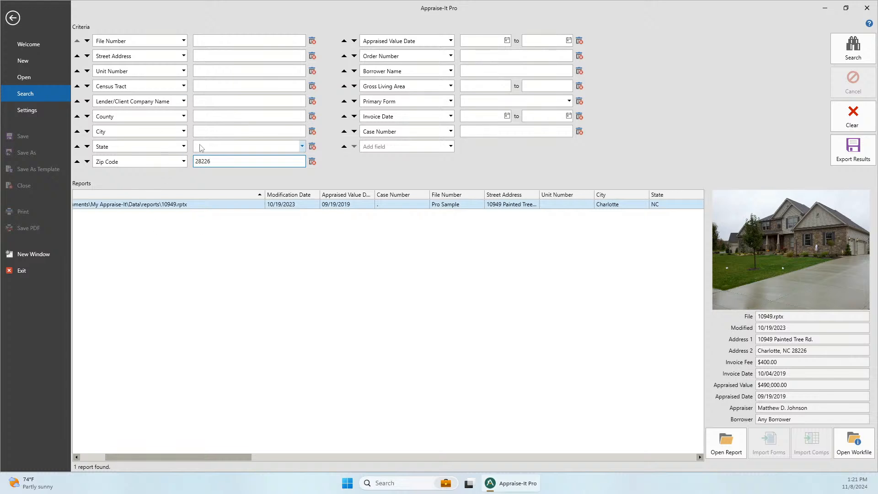
- Replace the zip criterion with City Charlotte and search, finding three reports
double_click(225, 163)
key("BackSpace")
left_click(223, 132)
type("Charlotte")
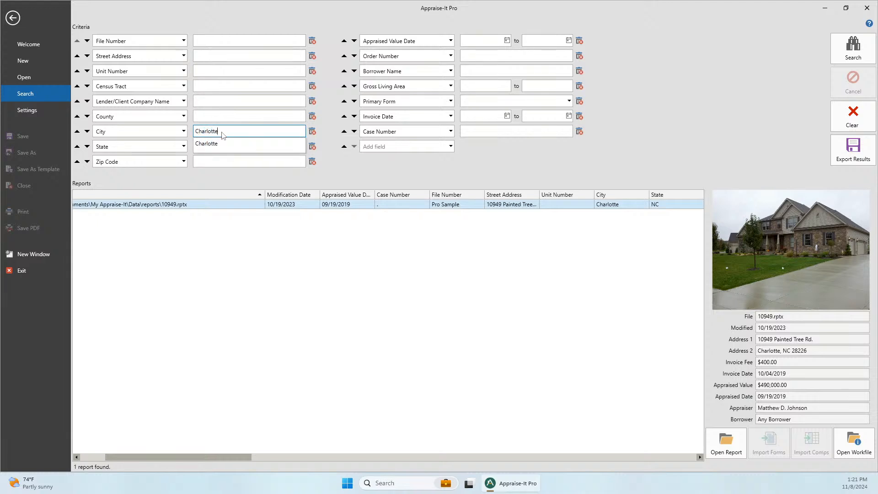
left_click(226, 143)
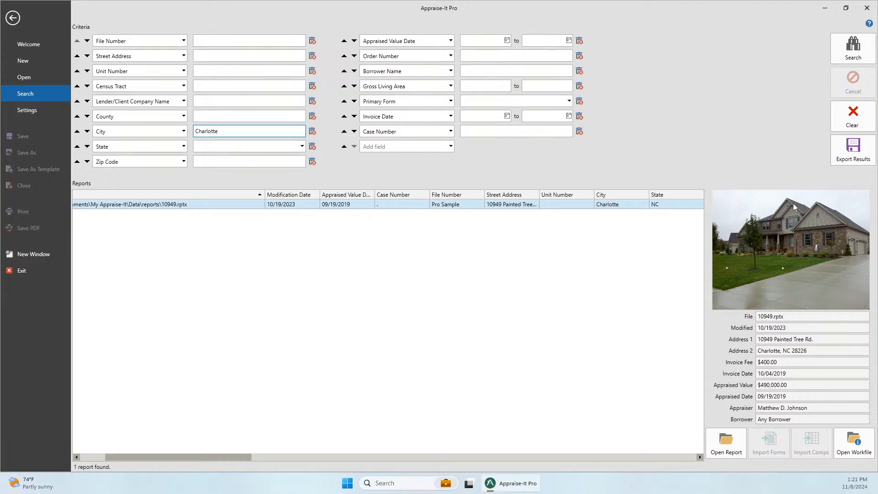
left_click(853, 48)
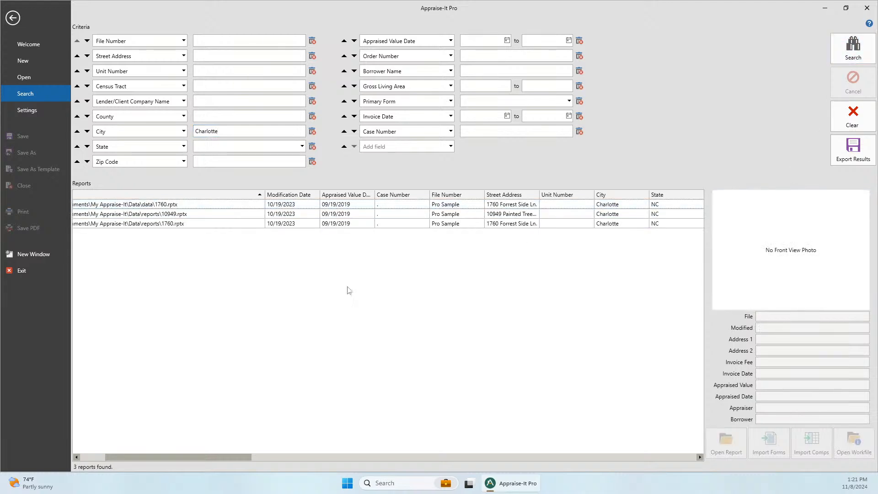
- Clear the City criterion, remove the State criterion, then add State back as a field
left_click_drag(229, 131, 191, 133)
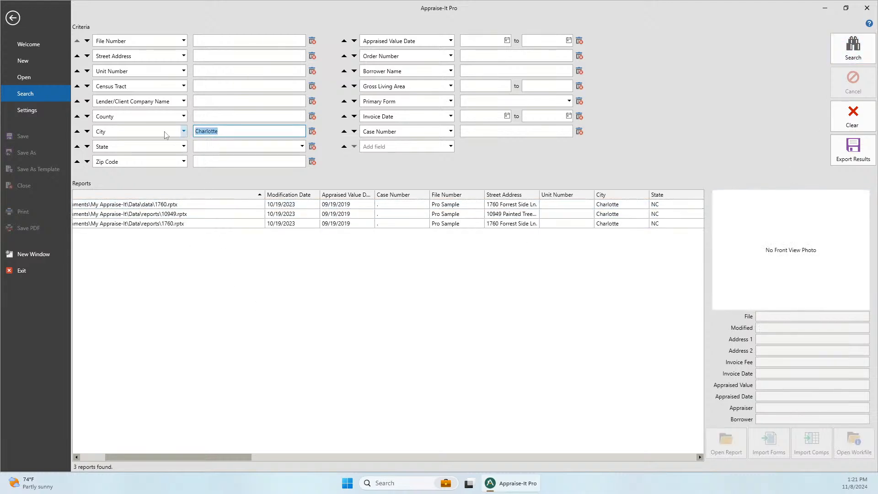
key("BackSpace")
left_click(313, 151)
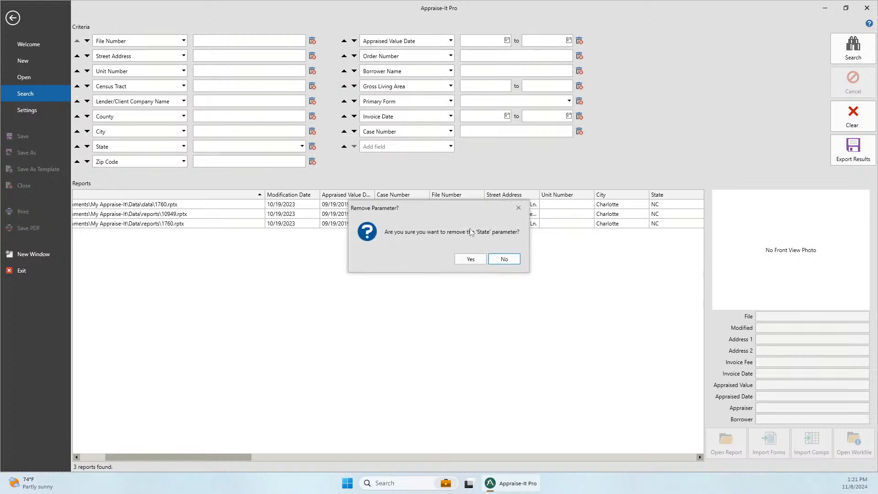
left_click(469, 260)
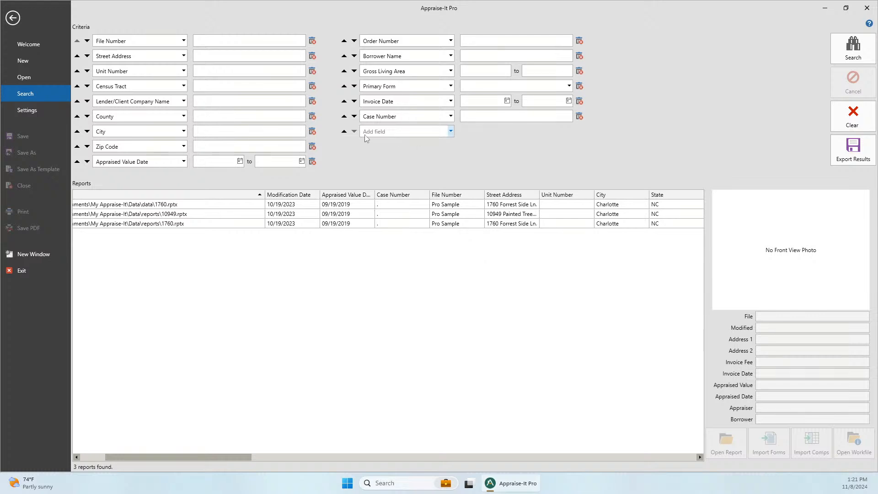
left_click(452, 132)
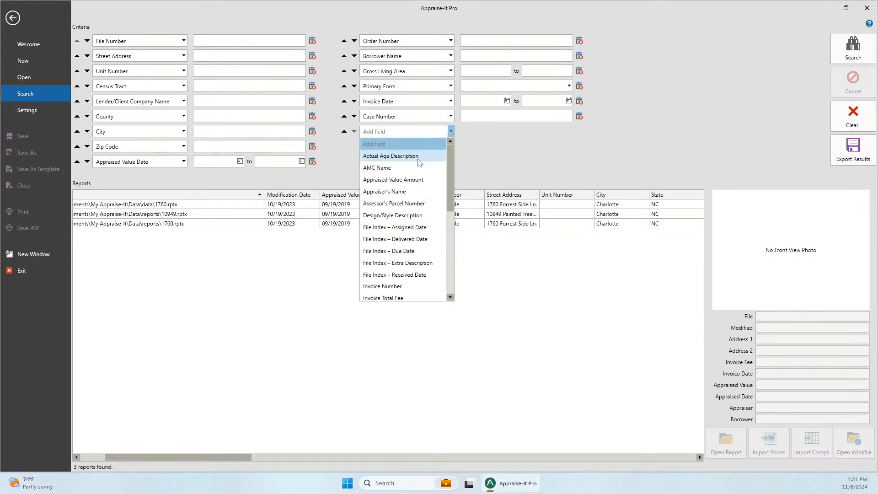
scroll(412, 192, "down", 5)
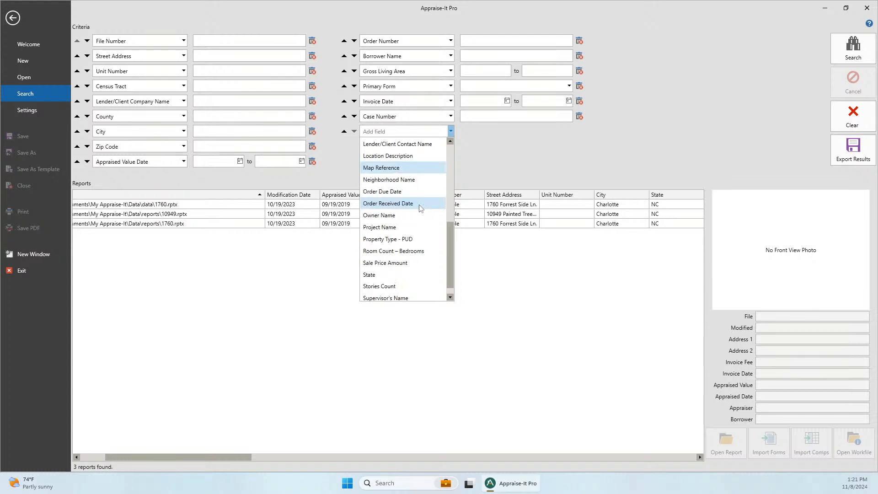
left_click(384, 274)
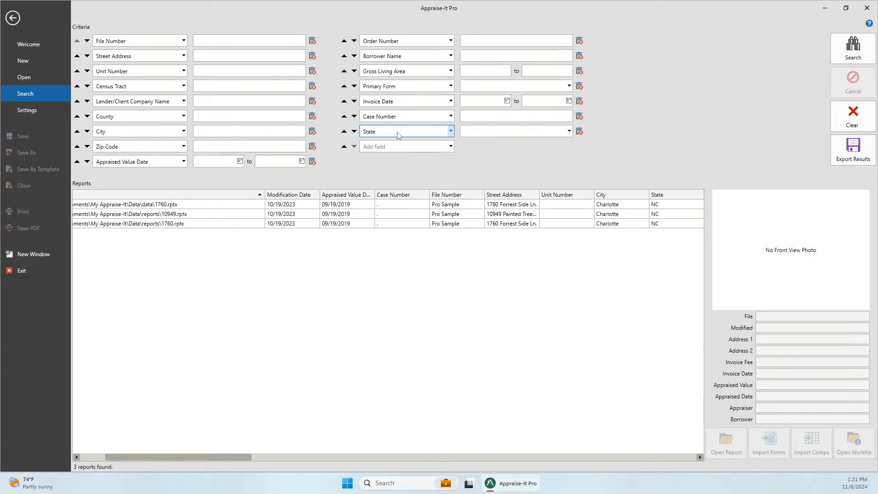
- Move the State criterion up to the top and back into the left column
left_click(344, 131)
left_click(344, 116)
left_click(344, 101)
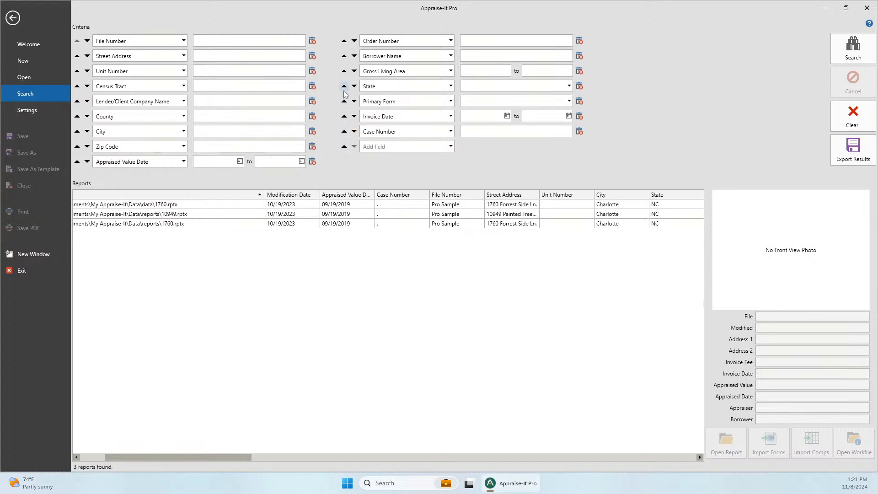
left_click(343, 86)
left_click(344, 71)
left_click(344, 56)
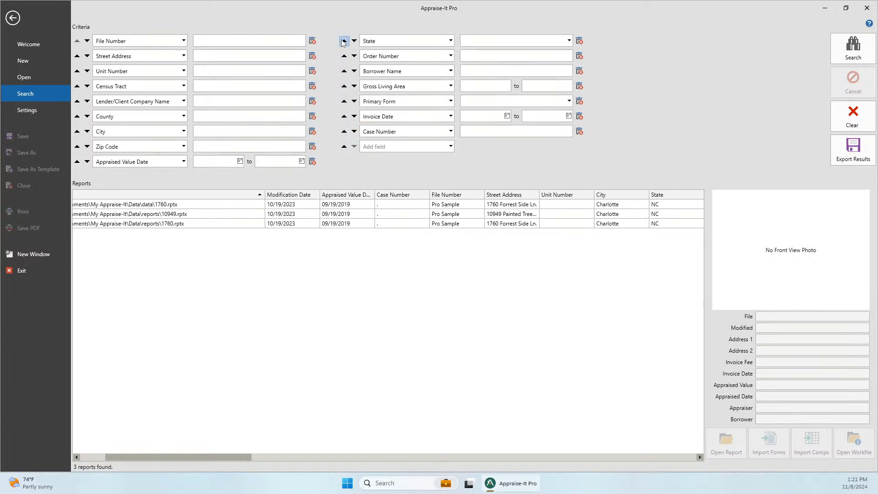
left_click(344, 41)
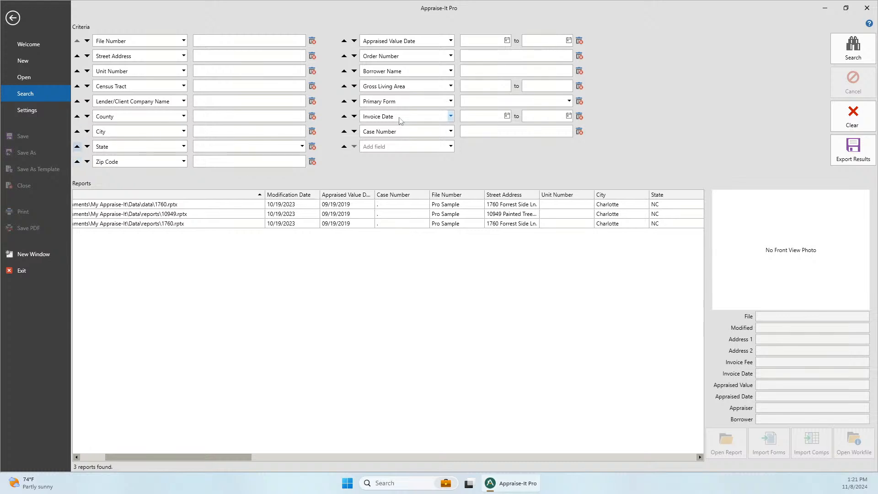
- Change the Gross Living Area criterion to Map Reference, then back to Gross Living Area
left_click(450, 87)
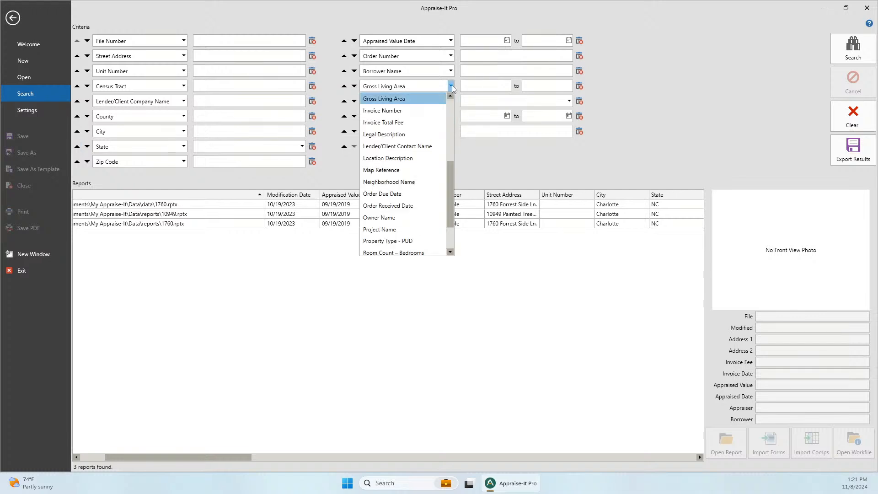
left_click(388, 169)
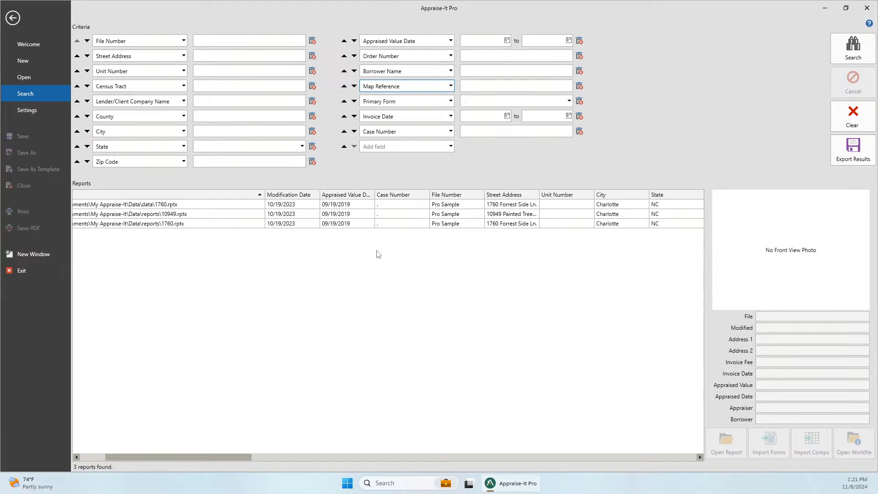
left_click(450, 85)
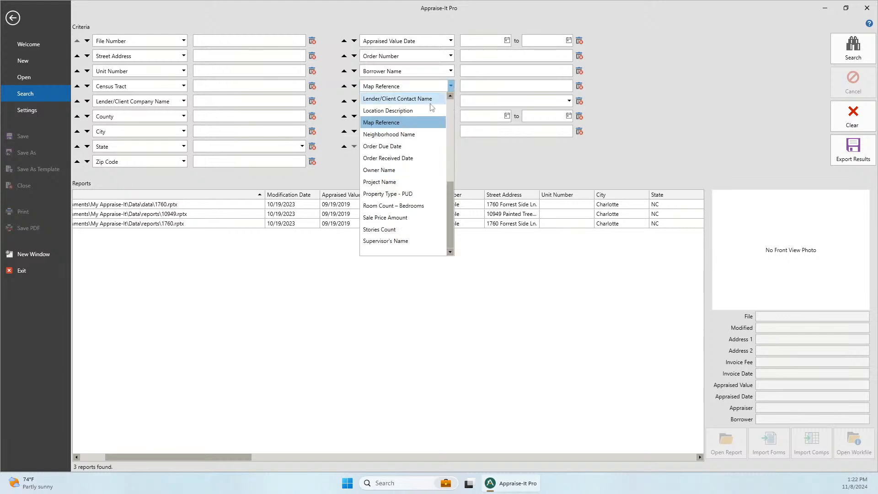
scroll(410, 186, "up", 5)
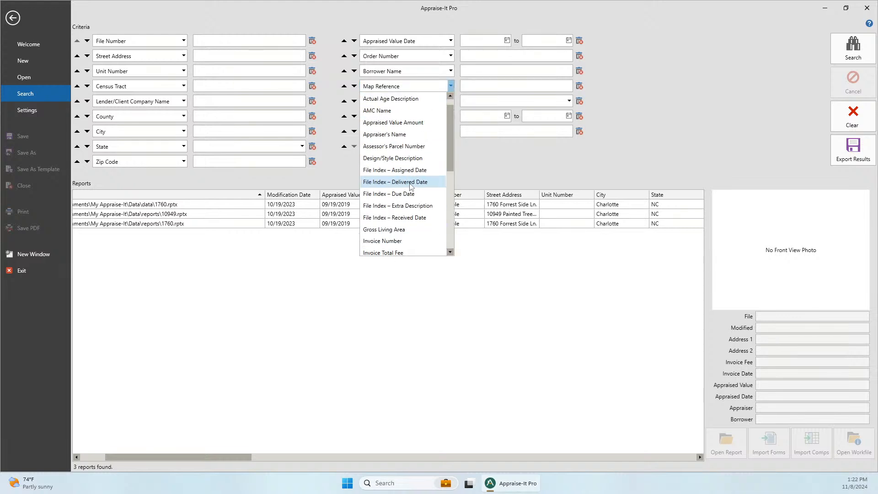
scroll(410, 186, "down", 2)
left_click(389, 159)
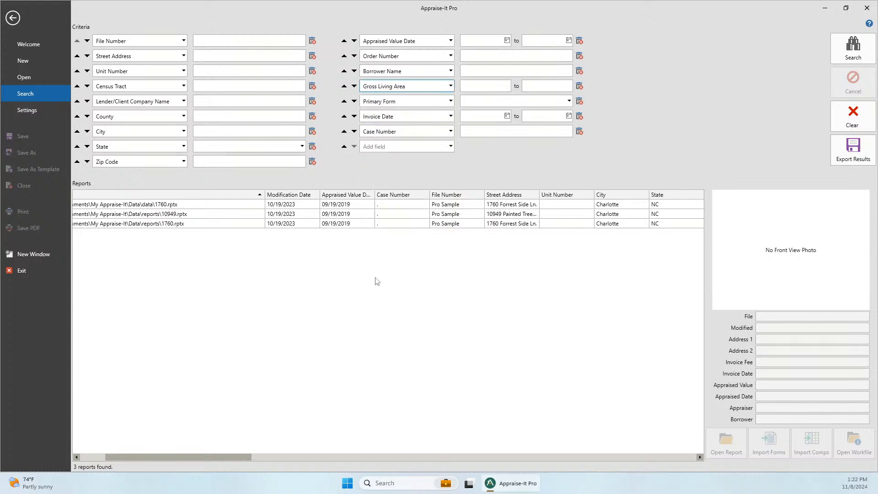
- Open Settings from File to view autosave every 5 minutes with up to 1000 autosaves
left_click_drag(126, 458, 52, 459)
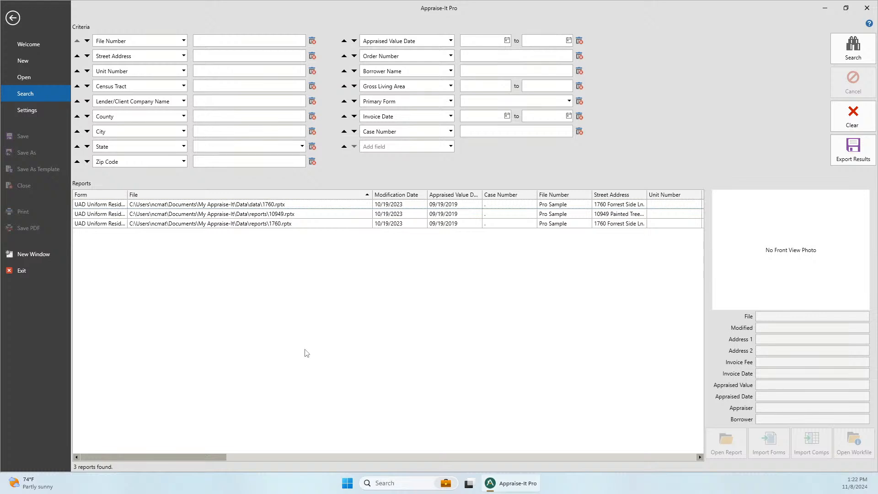
left_click(39, 114)
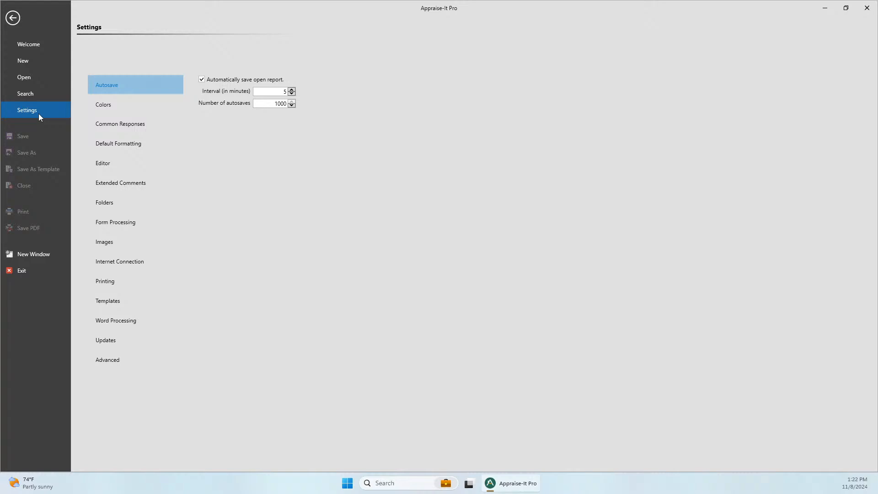
- Create a new UAD Uniform Residential Appraisal Report from the Default Template
left_click(44, 63)
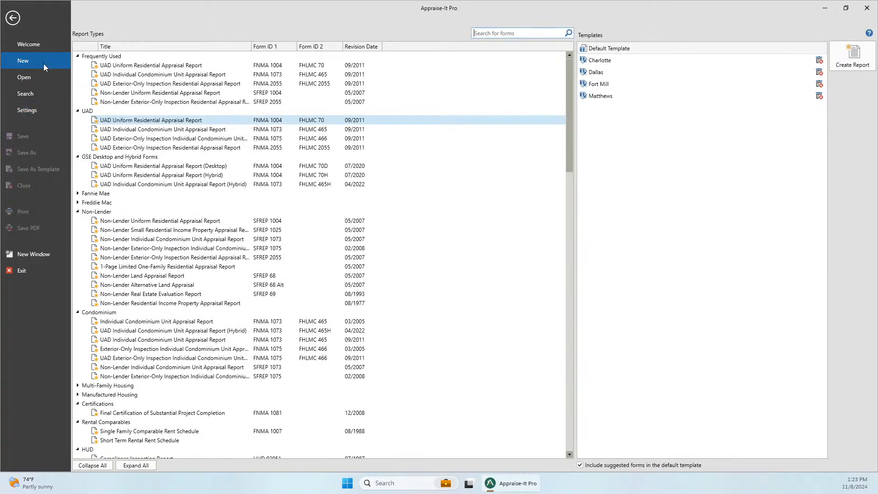
double_click(613, 49)
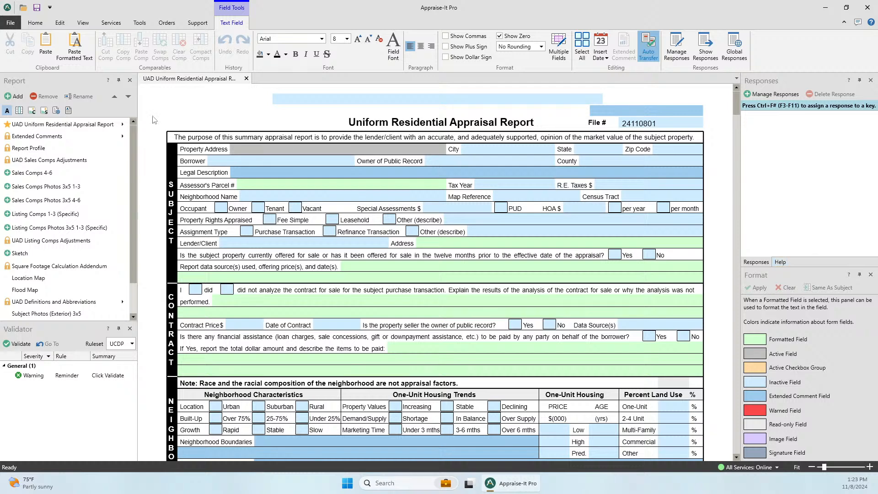
- Shorten the Report panel to raise the Validator, and select the main UAD Uniform Residential Appraisal Report form
left_click_drag(70, 322, 75, 276)
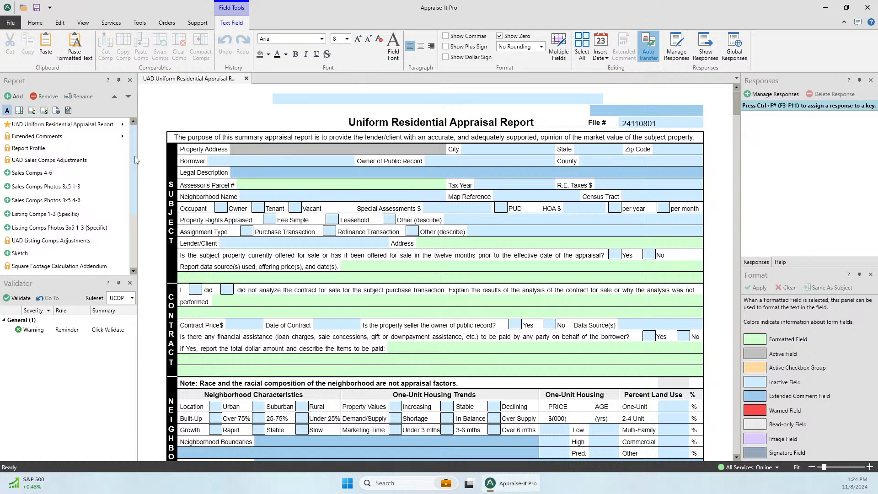
mouse_move(134, 156)
left_mouse_down()
mouse_move(134, 174)
mouse_move(133, 151)
left_mouse_up()
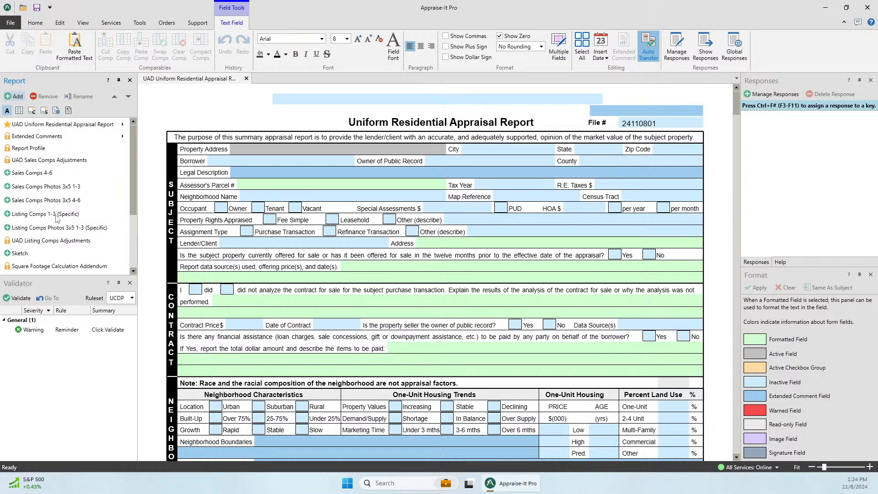
left_click(41, 125)
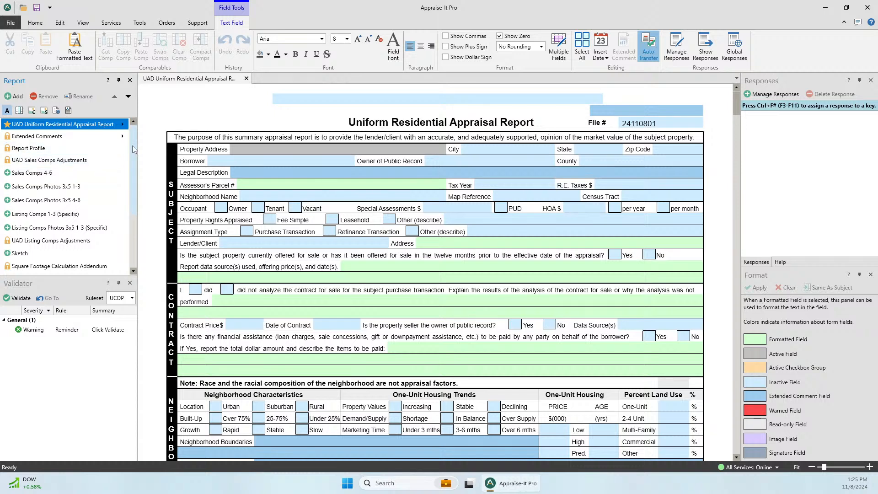
left_click_drag(132, 145, 134, 127)
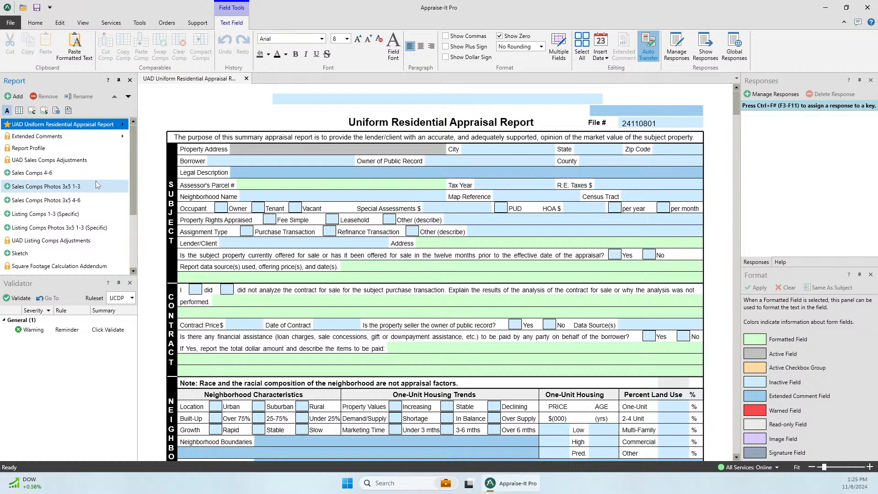
scroll(66, 215, "down", 2)
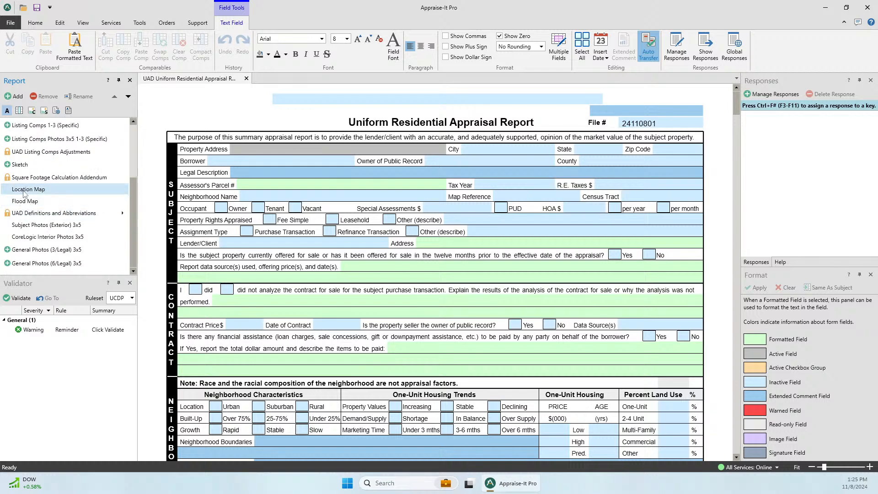
mouse_move(24, 192)
left_mouse_down()
mouse_move(29, 125)
mouse_move(29, 259)
mouse_move(34, 199)
left_mouse_up()
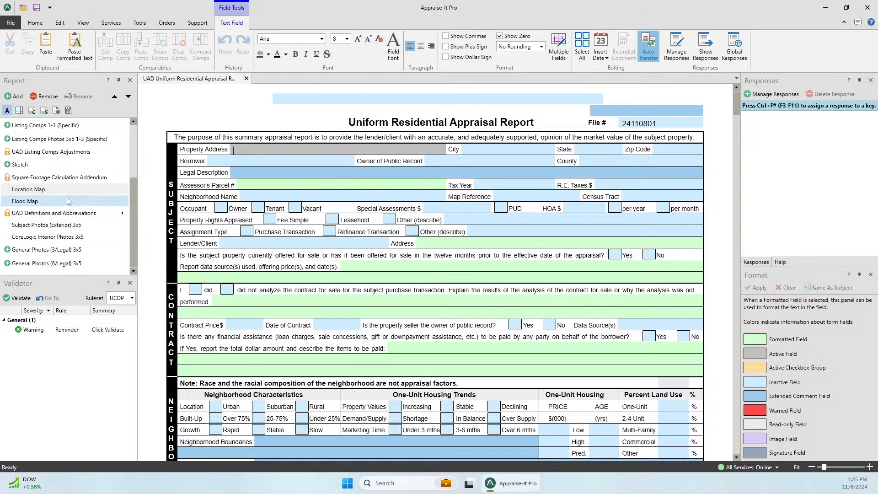
left_click(42, 201)
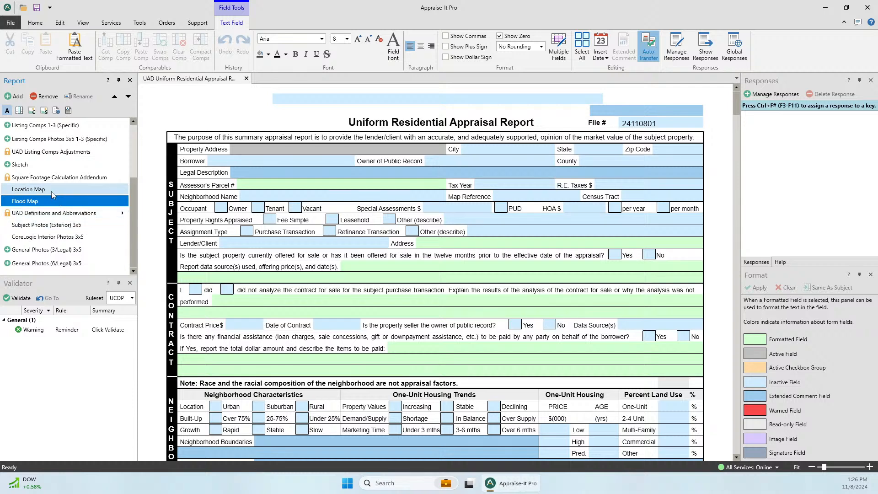
- Remove the Flood Map form from the report outline and open Add / Remove Forms
left_click(49, 97)
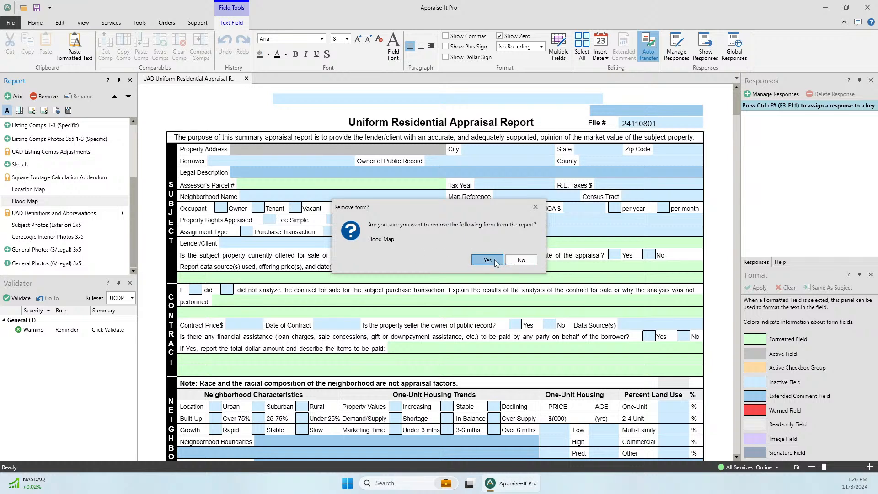
left_click(487, 261)
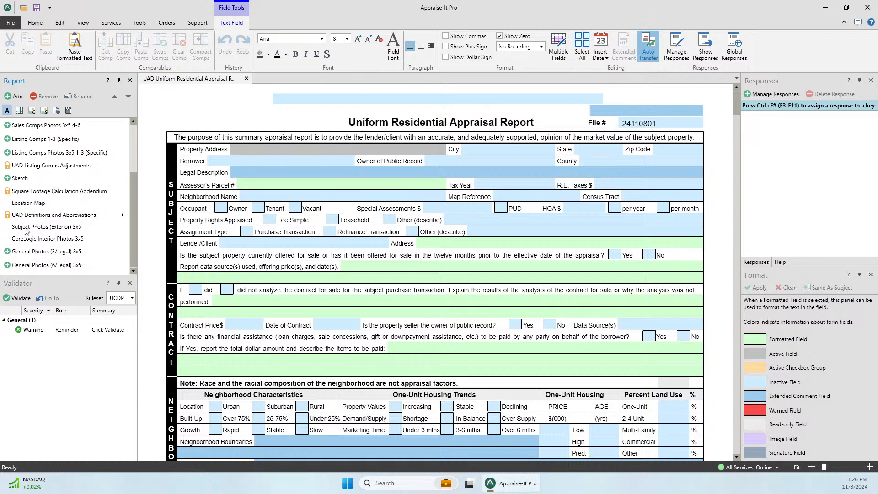
left_click(9, 97)
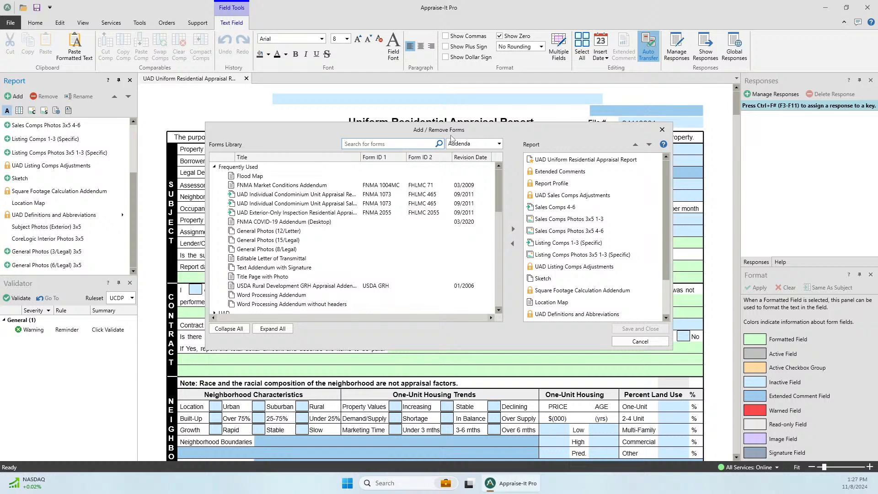
- Drag Flood Map from the Forms Library into the report below Location Map and save
left_click(257, 177)
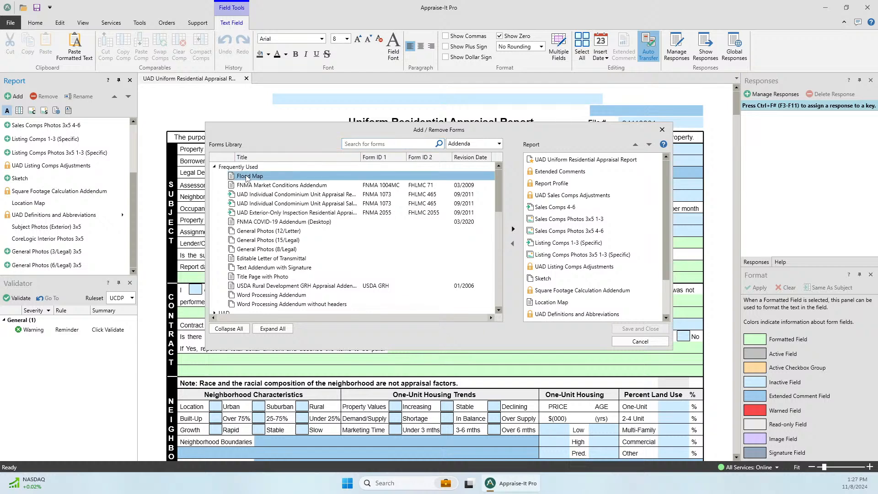
left_click_drag(247, 179, 548, 311)
scroll(550, 312, "down", 1)
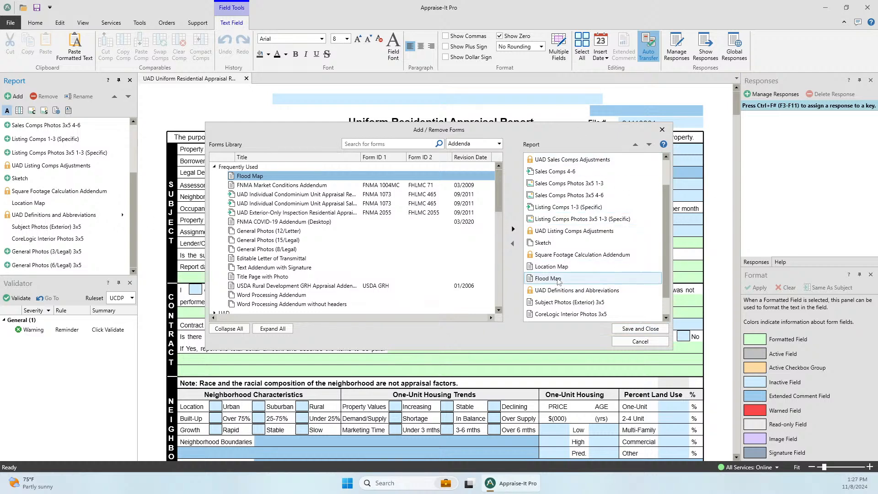
mouse_move(550, 278)
left_mouse_down()
mouse_move(558, 251)
mouse_move(549, 279)
left_mouse_up()
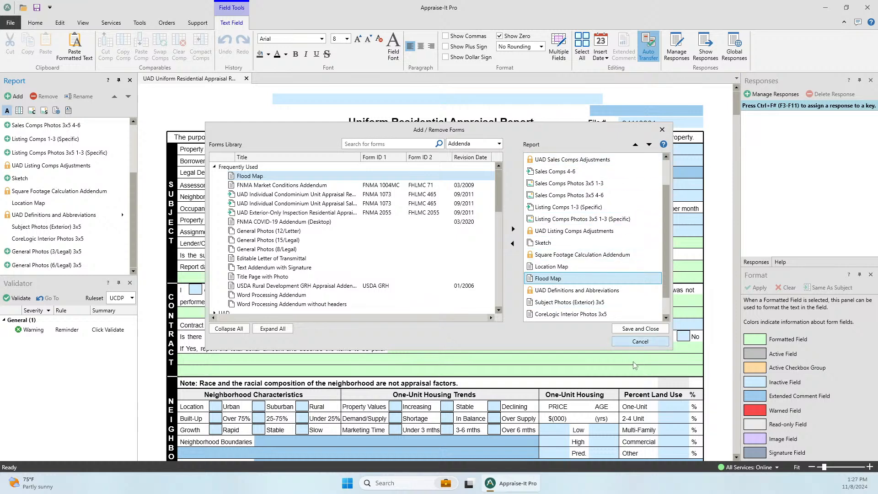
left_click(633, 331)
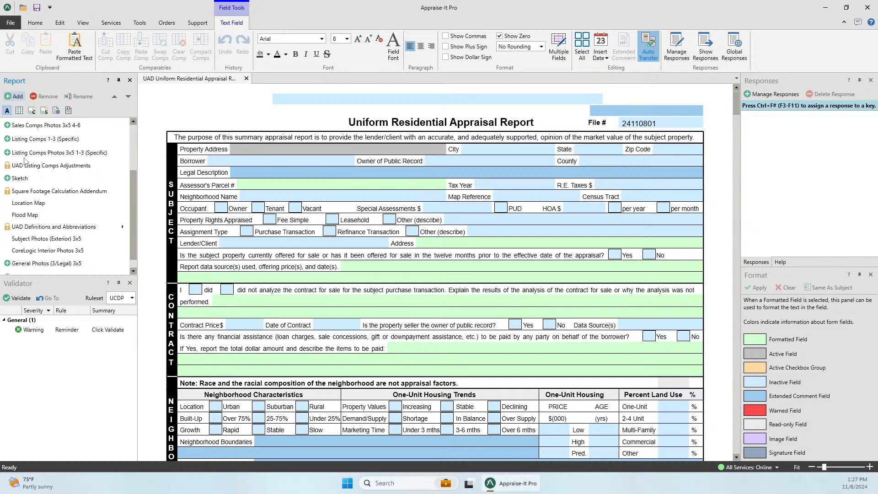
- Open the General Photos (6/Legal) 3x5 addendum in its own tab and select it in the outline
scroll(65, 197, "down", 1)
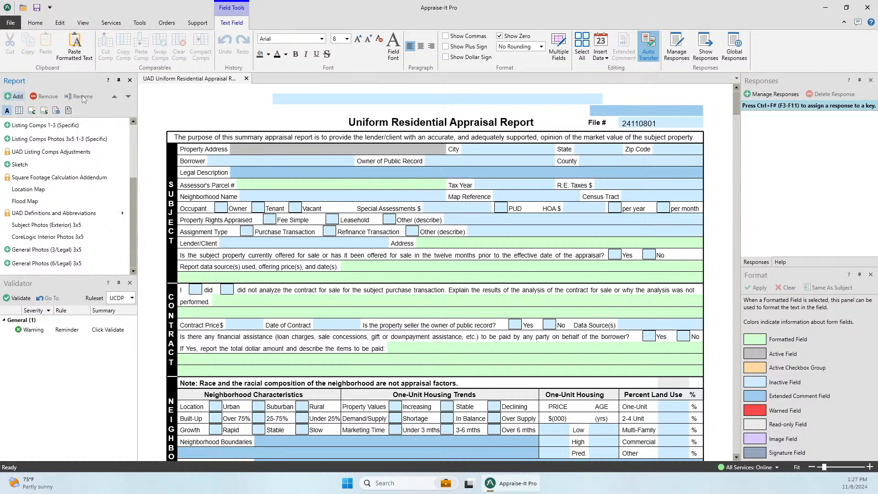
left_click(27, 251)
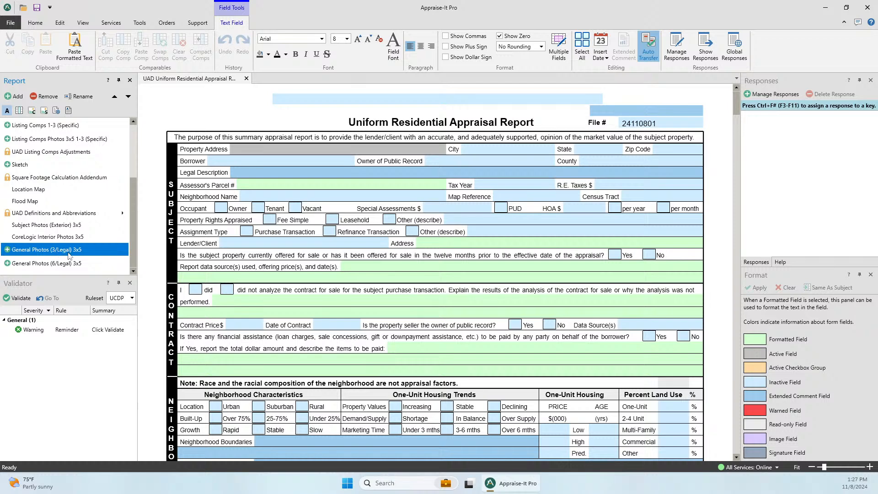
double_click(53, 268)
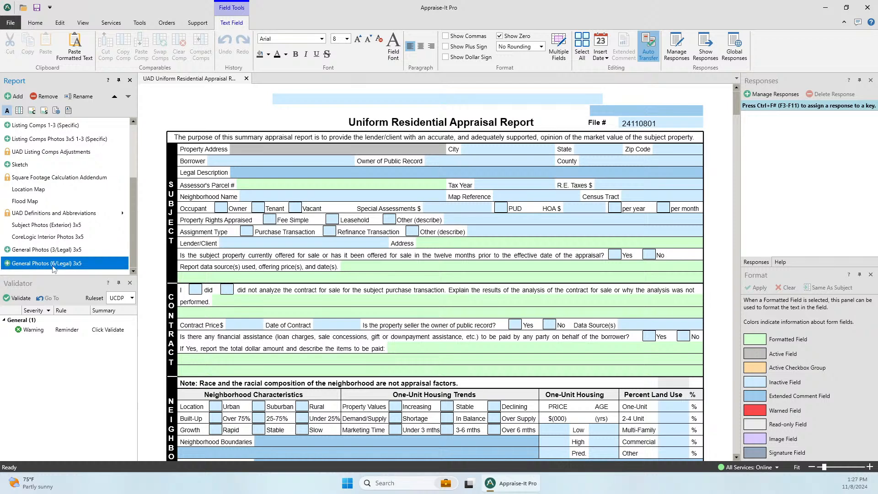
scroll(453, 259, "down", 10)
scroll(456, 262, "up", 9)
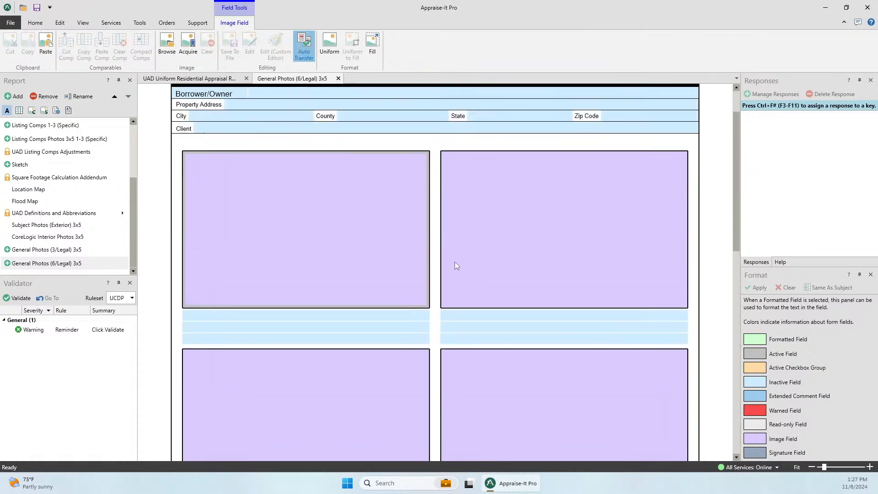
scroll(455, 262, "down", 9)
scroll(454, 262, "up", 10)
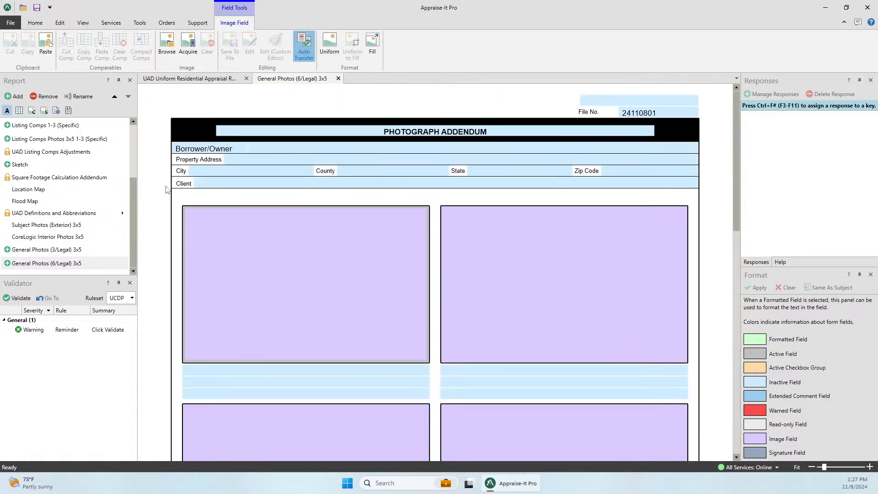
left_click(31, 265)
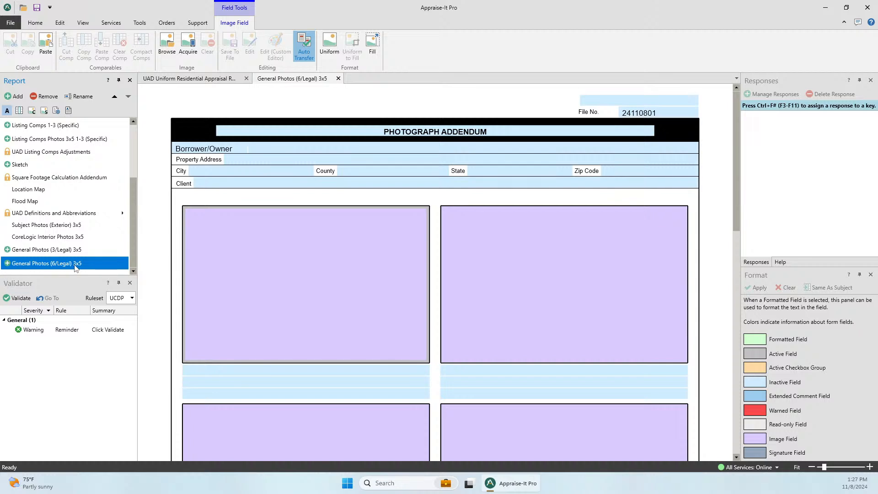
left_click(76, 97)
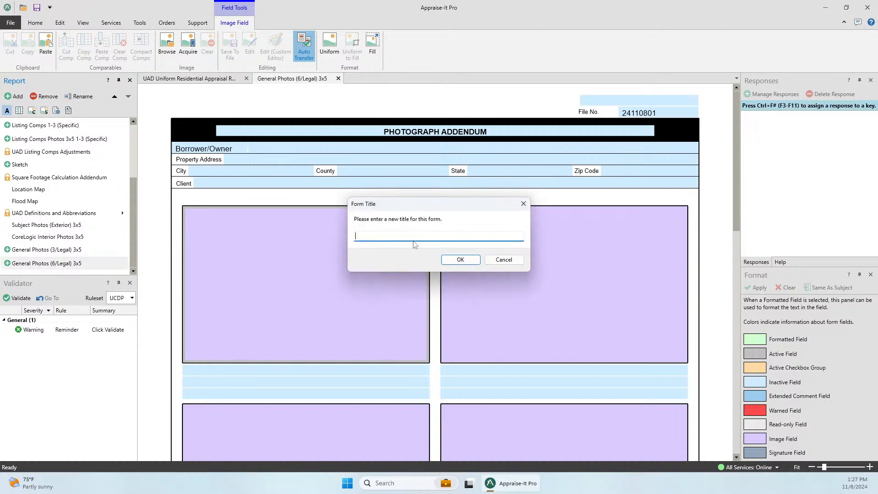
type("Garage Photos (6,Lega")
key("BackSpace")
type("/Legal)")
left_click(461, 260)
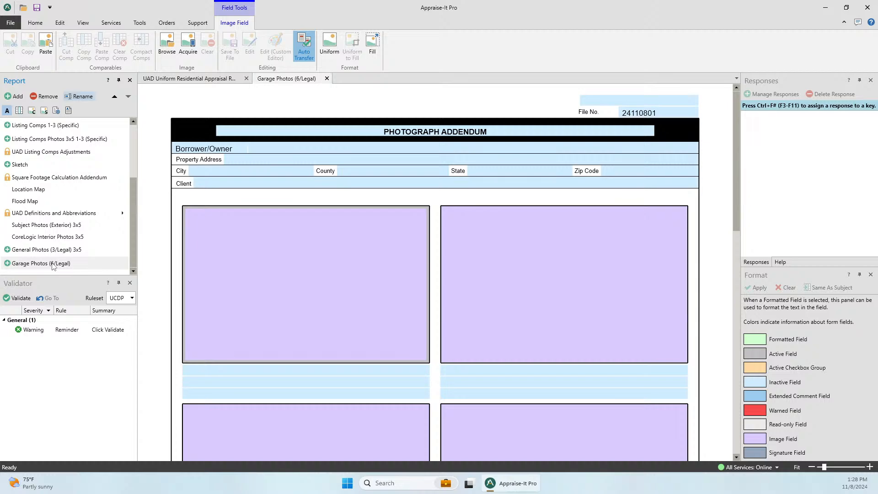
left_click(327, 78)
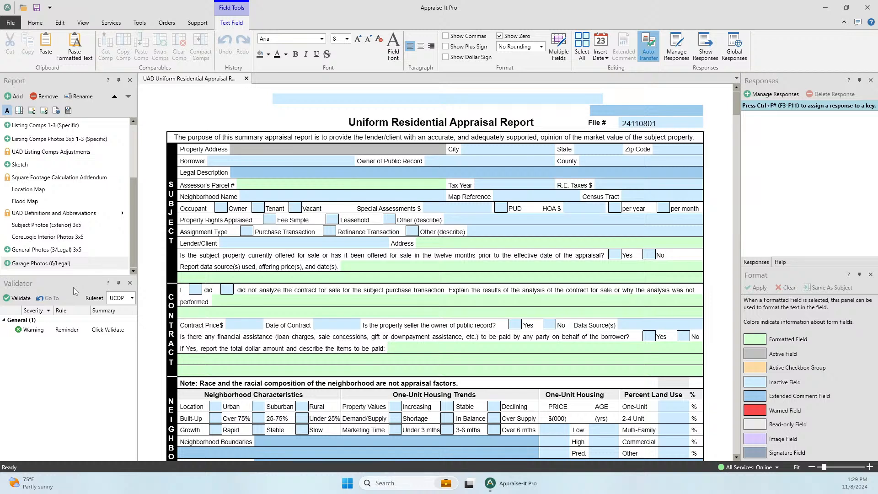
- Enter Charlotte as the subject's City and NC as its State
left_click(516, 154)
type("Charlotte")
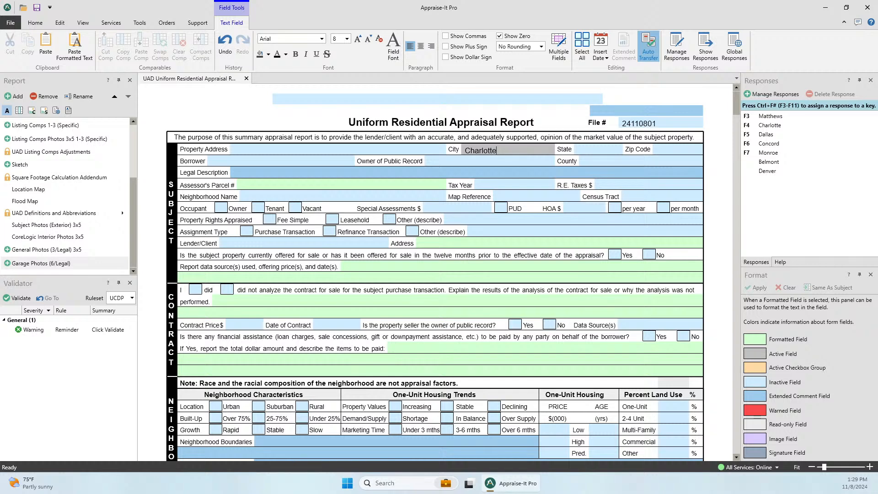
key("Tab")
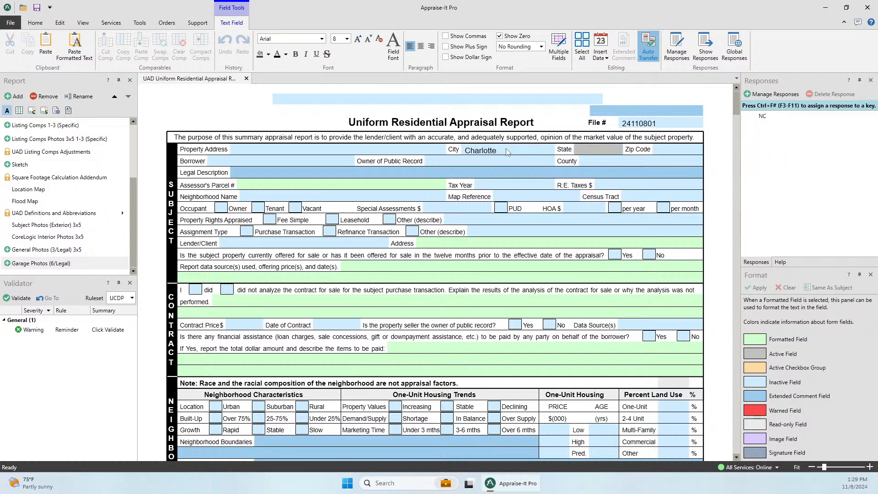
type("NC")
key("Tab")
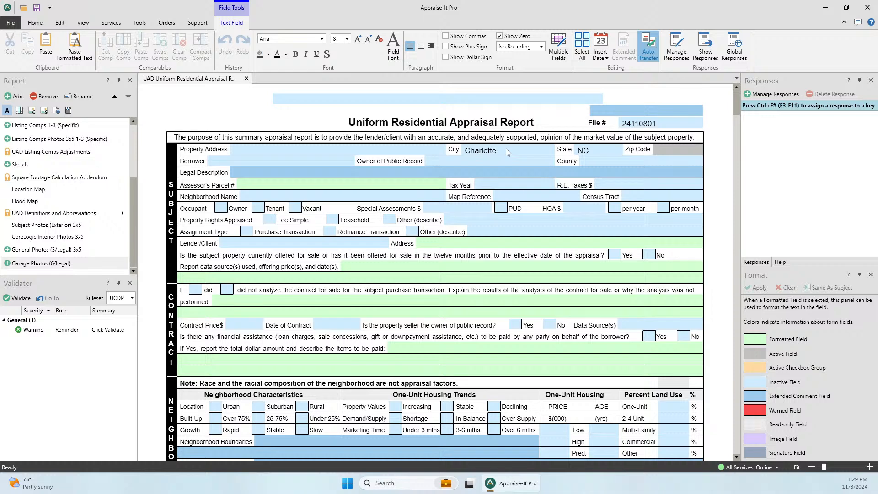
- Replace the subject's State NC with the invalid code BC
left_click(609, 151)
key("BackSpace")
type("==")
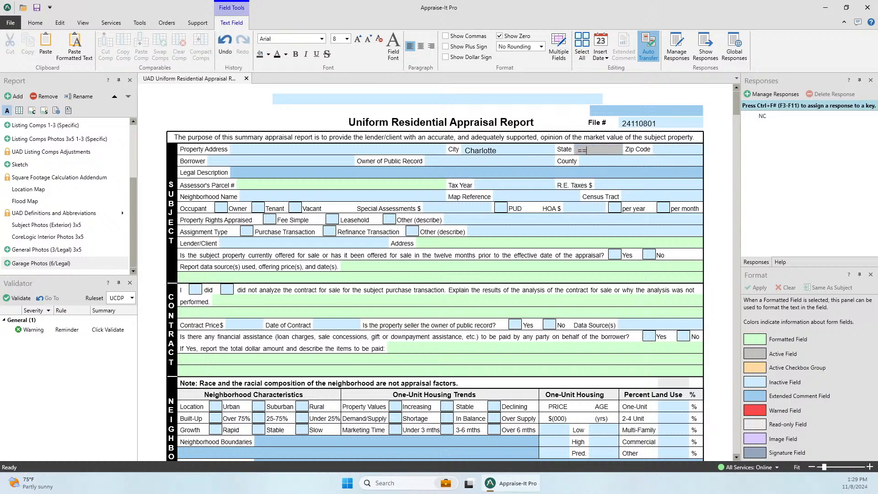
type("==")
key("BackSpace")
key("BackSpace")
key("BackSpace")
key("BackSpace")
type("/")
key("BackSpace")
type("BC")
key("Tab")
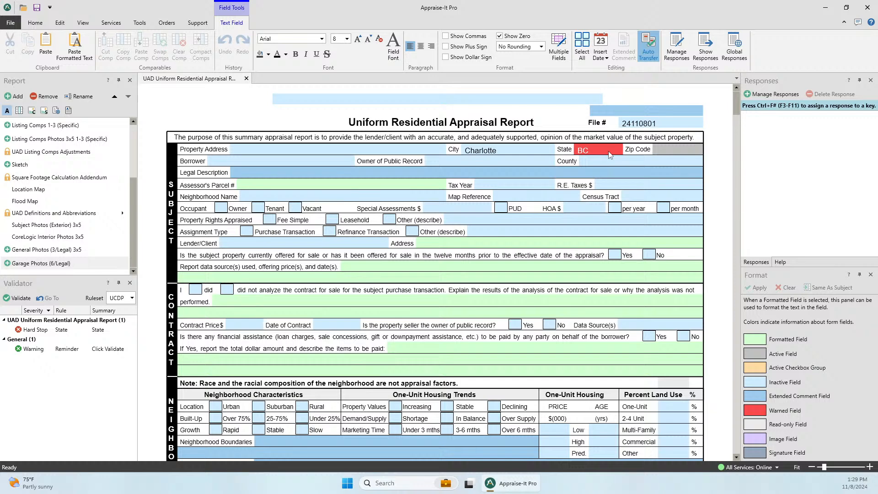
- Try PR and then SK as the subject's State code
left_click(608, 154)
key("BackSpace")
key("BackSpace")
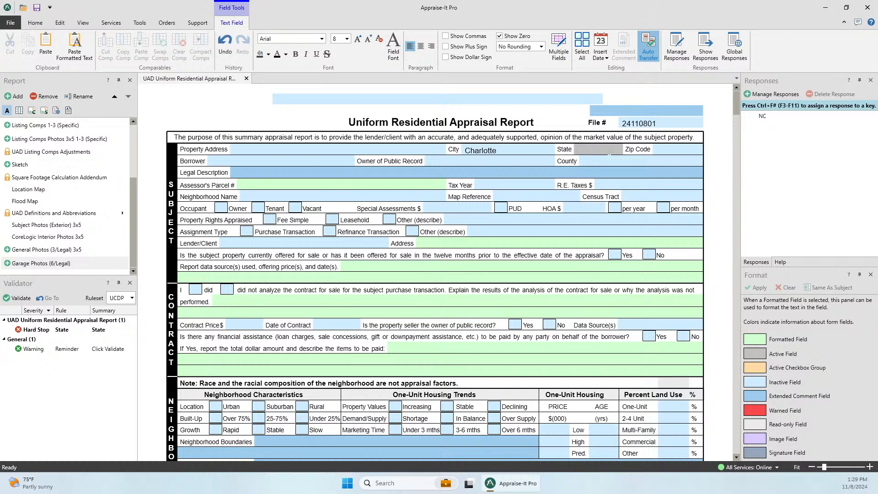
type("PR")
key("Tab")
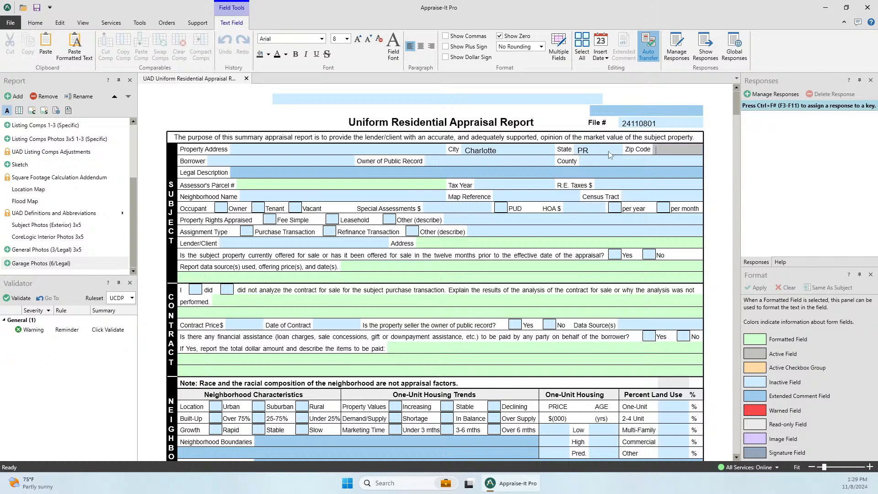
left_click(609, 155)
key("BackSpace")
key("BackSpace")
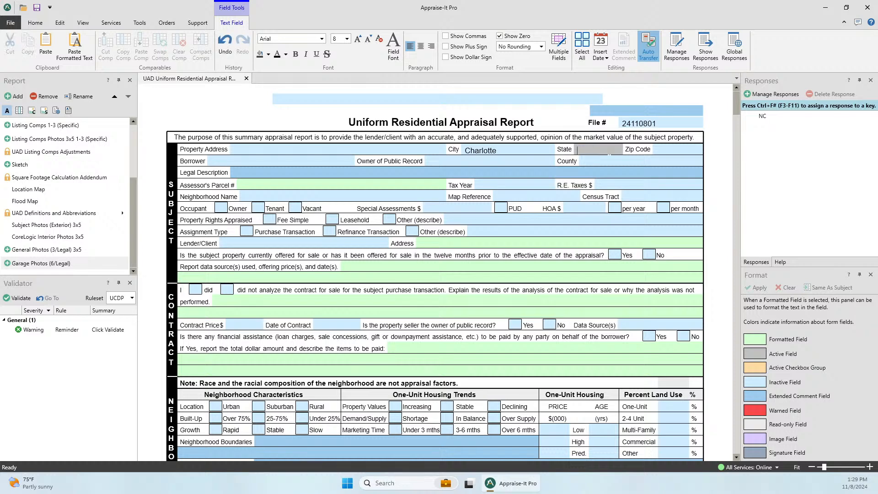
type("SK")
key("Tab")
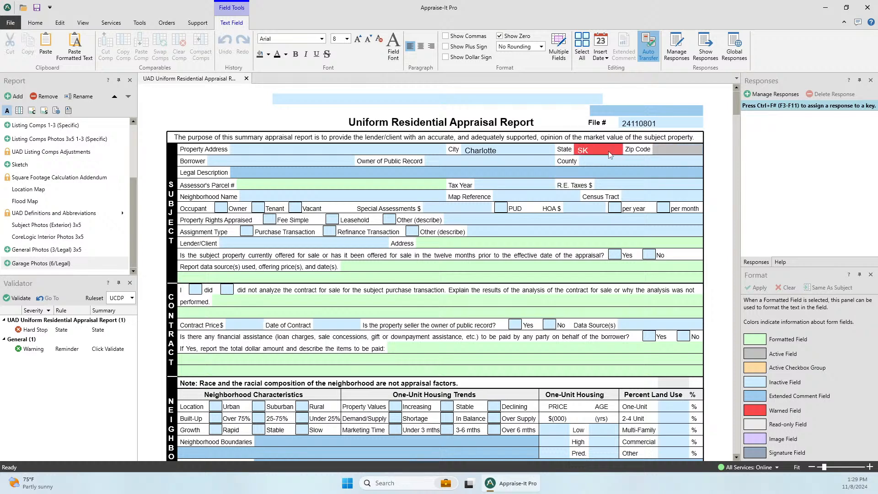
- Set the State to NL, triggering the Validator's State Hard Stop
left_click(608, 154)
key("BackSpace")
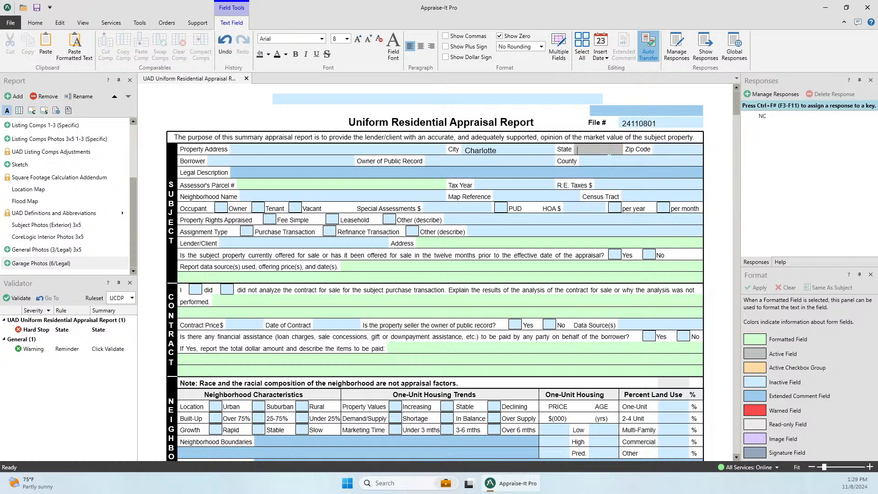
type("NL")
key("Tab")
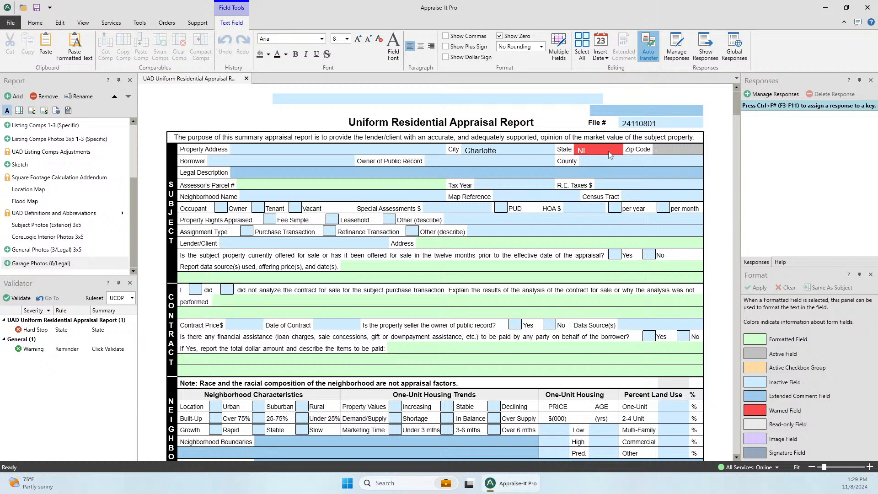
left_click(609, 155)
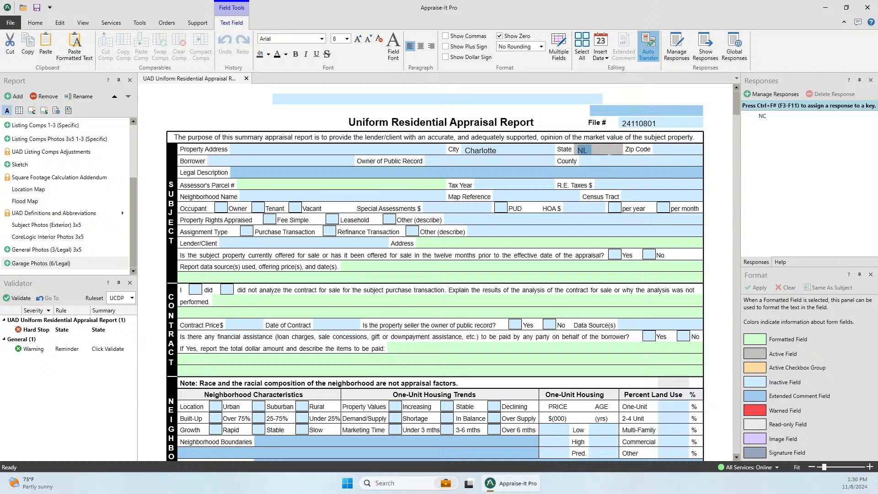
type("NC")
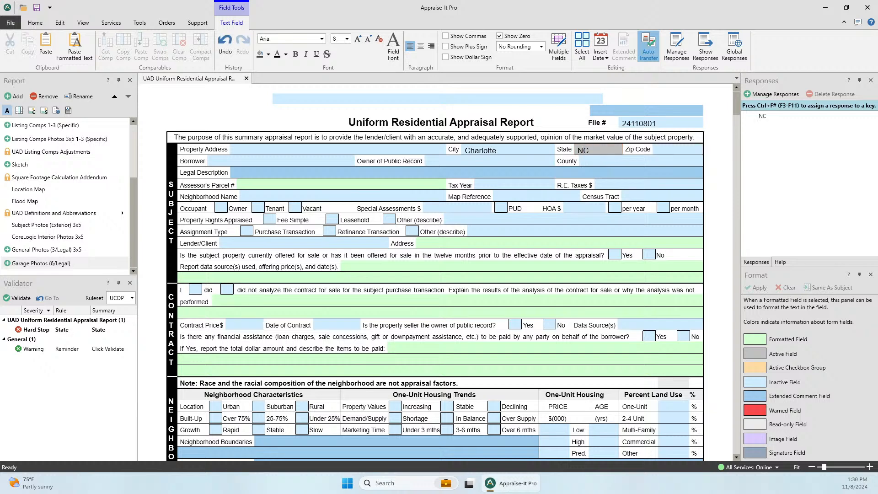
key("BackSpace")
key("BackSpace")
type("NL")
key("Tab")
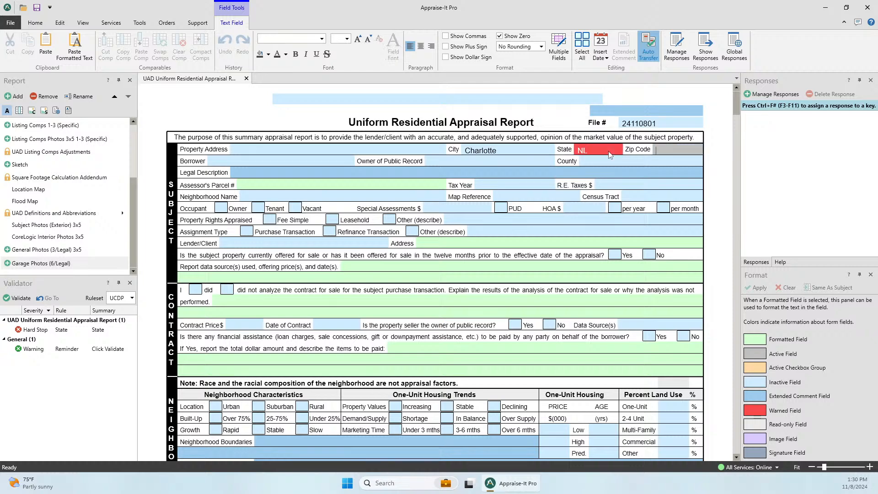
scroll(450, 283, "down", 10)
scroll(447, 286, "down", 8)
- Select the State hard stop in the Validator and read its explanation showing the example code NC
scroll(307, 400, "up", 6)
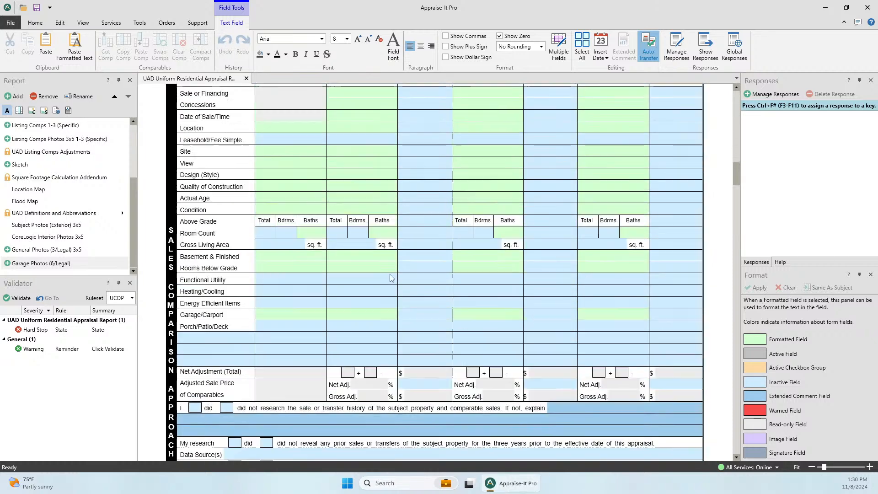
left_click(282, 407)
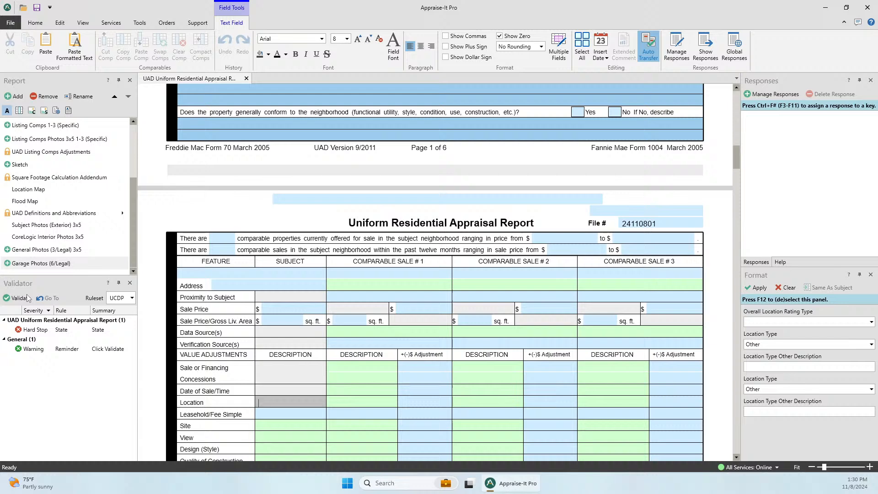
left_click(29, 331)
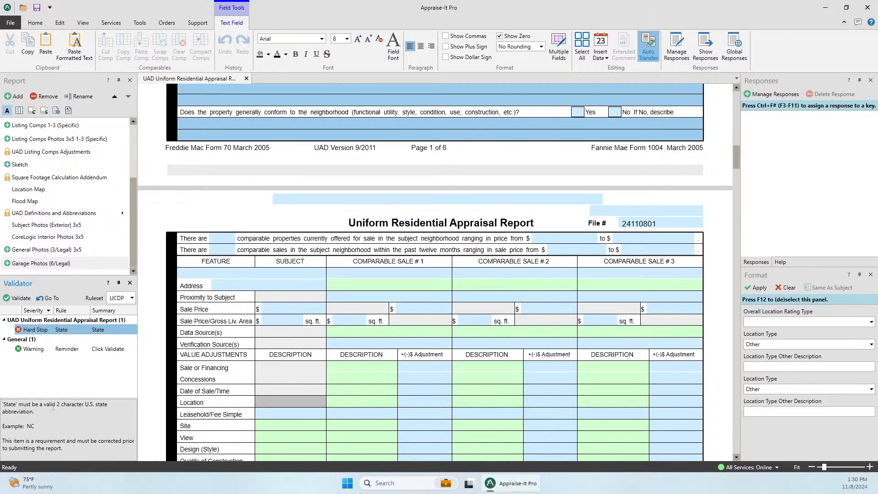
left_click_drag(35, 428, 14, 427)
left_click(20, 428)
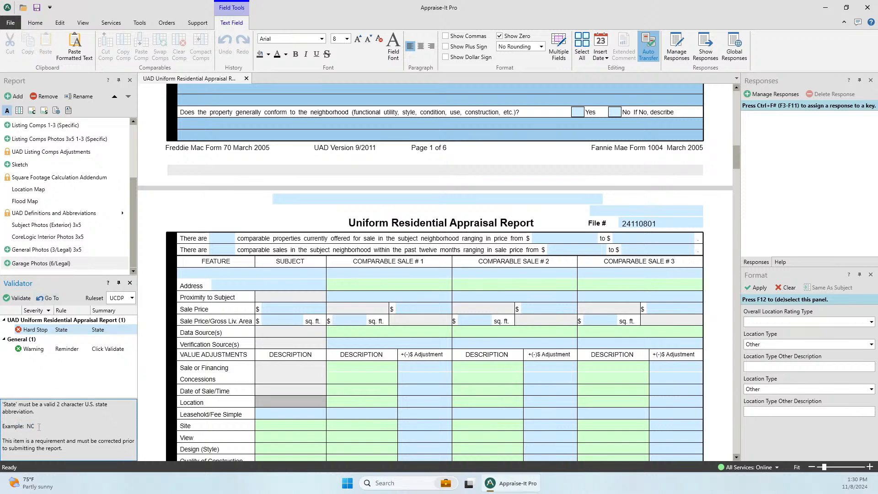
left_click_drag(36, 427, 28, 427)
left_click(57, 415)
- Change the subject's State from NL to NC
double_click(39, 330)
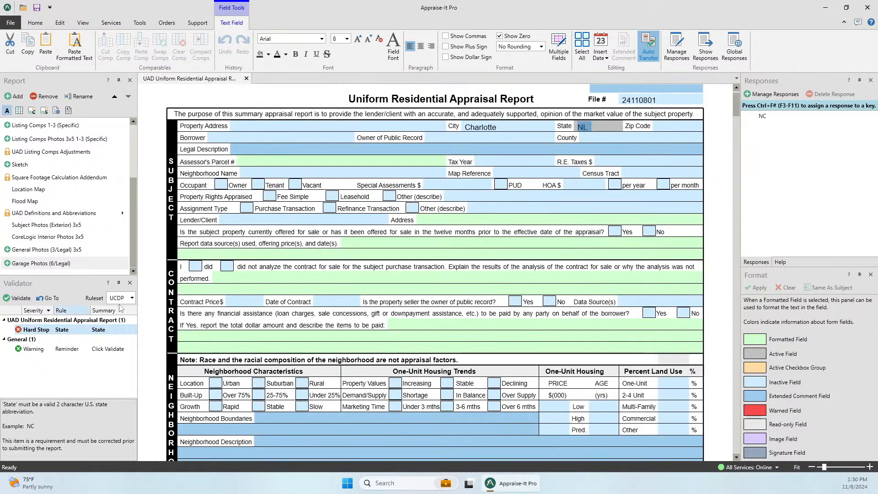
left_click(587, 127)
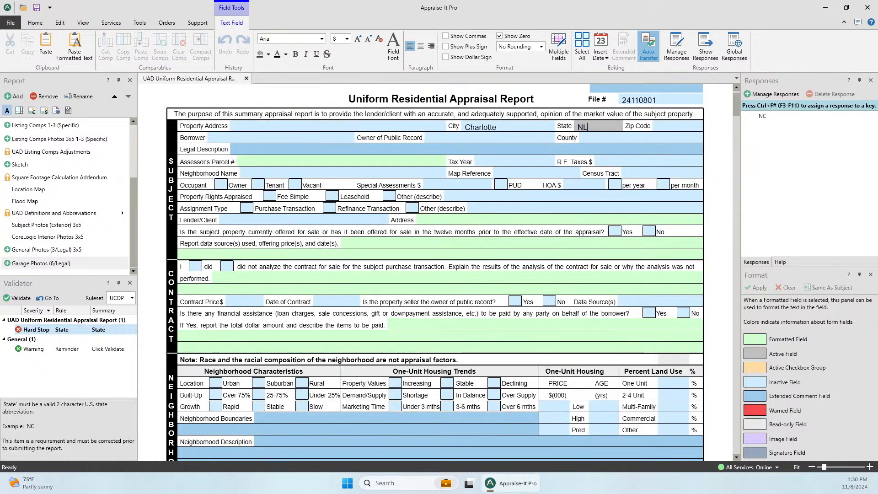
key("Home")
type("NC")
key("Delete")
key("Delete")
key("Tab")
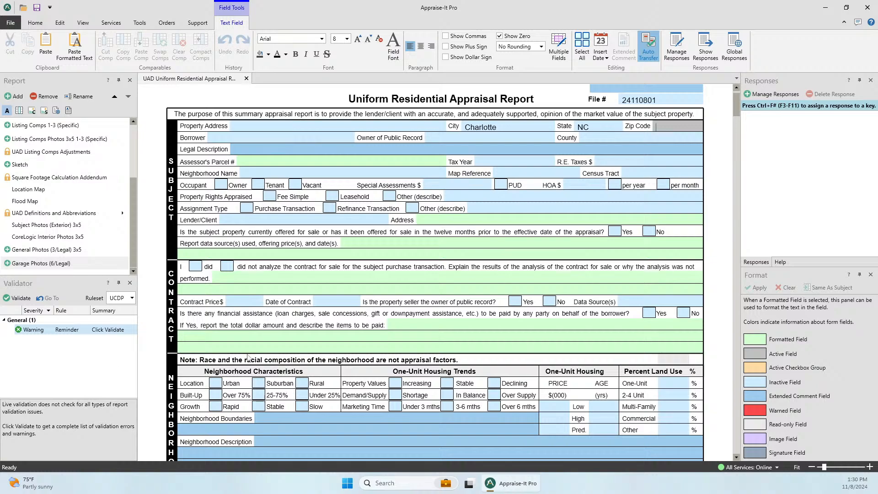
- Scroll down to the blank Sales Comparison grid on page 2
scroll(207, 340, "down", 8)
scroll(207, 341, "down", 10)
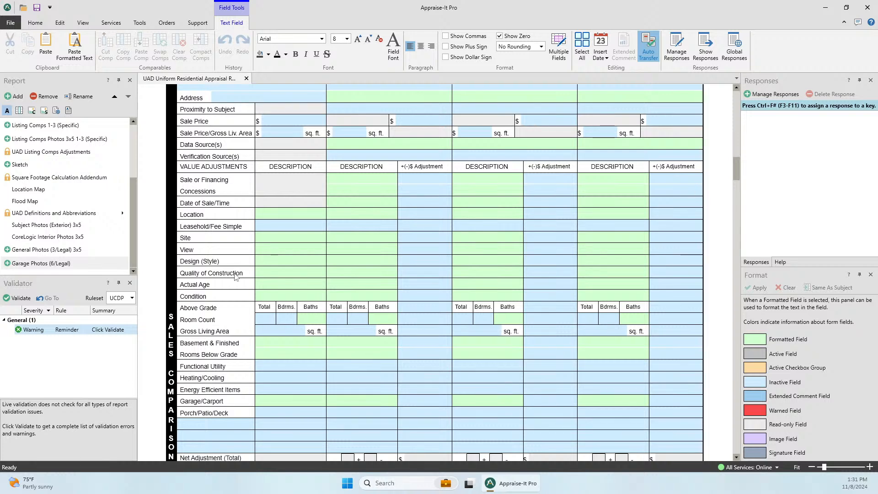
- Enter 'Wooded' as the subject's Location, then delete it after the format hard stop appears
left_click(275, 217)
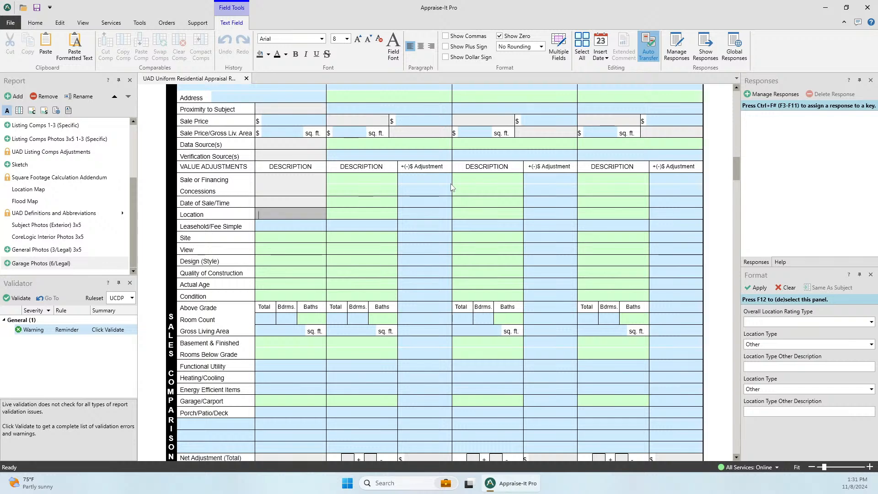
type("Wooded")
key("Tab")
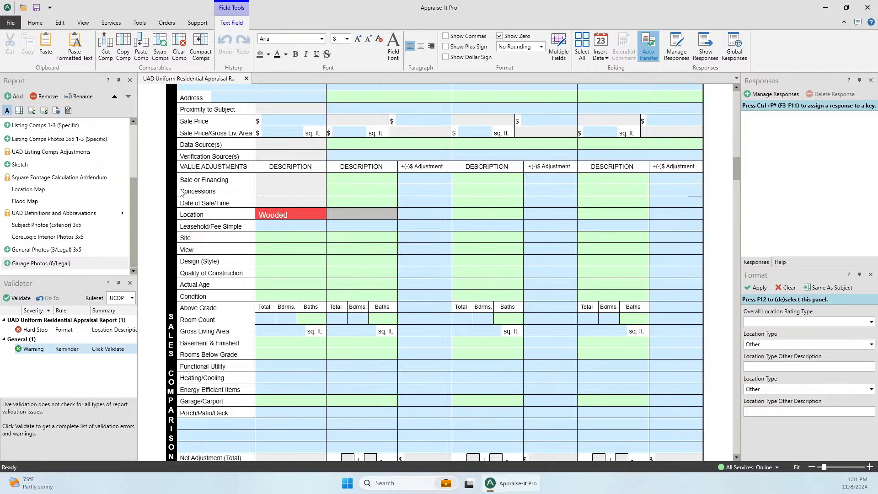
left_click(291, 213)
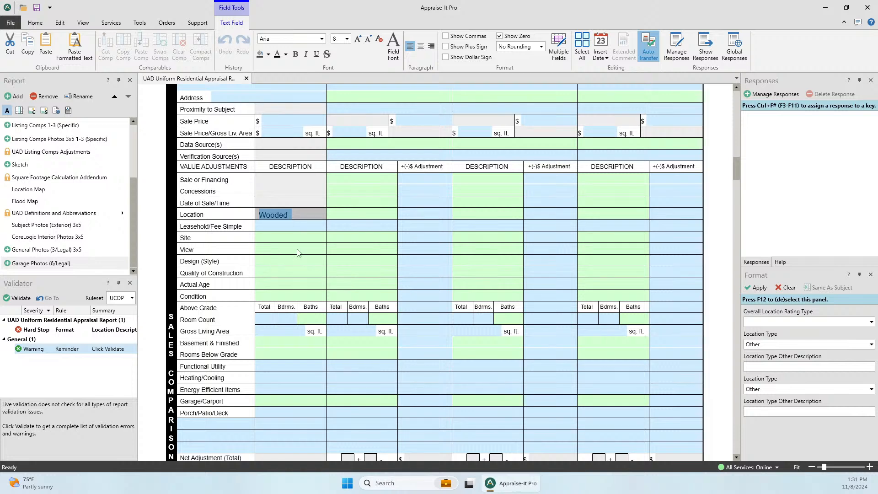
left_click(298, 249)
left_click(298, 215)
key("Delete")
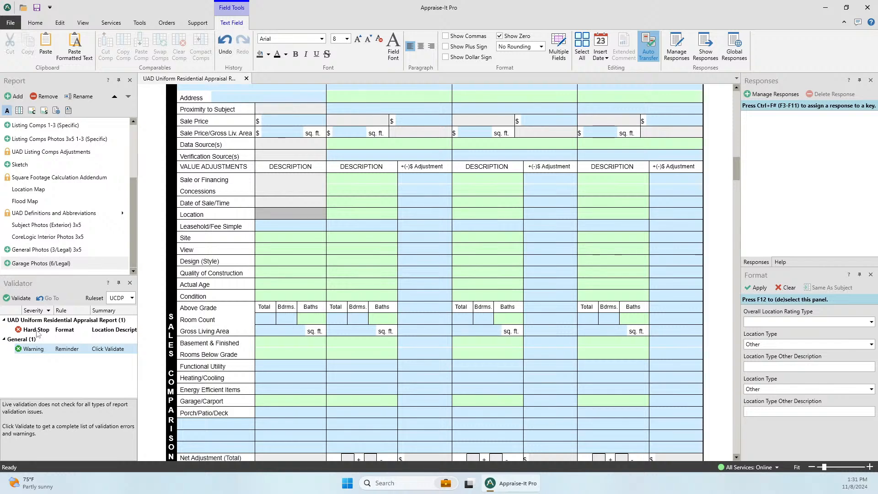
- Apply a Beneficial, Adjacent To Park location rating (B;AdjPrk;) to the subject's Location
left_click(772, 324)
left_click(761, 345)
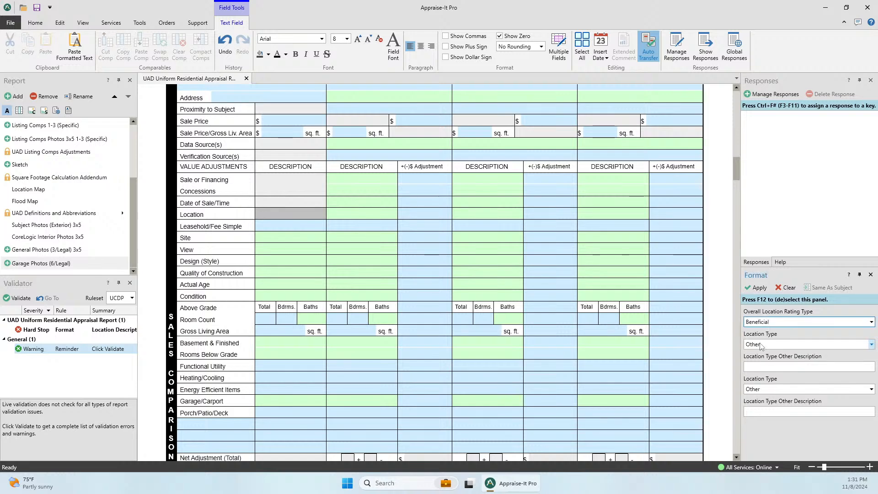
left_click(761, 346)
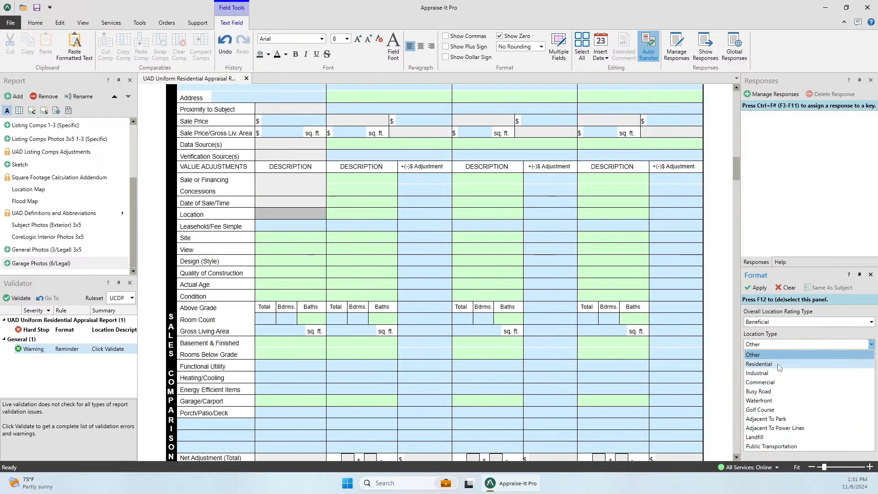
left_click(776, 419)
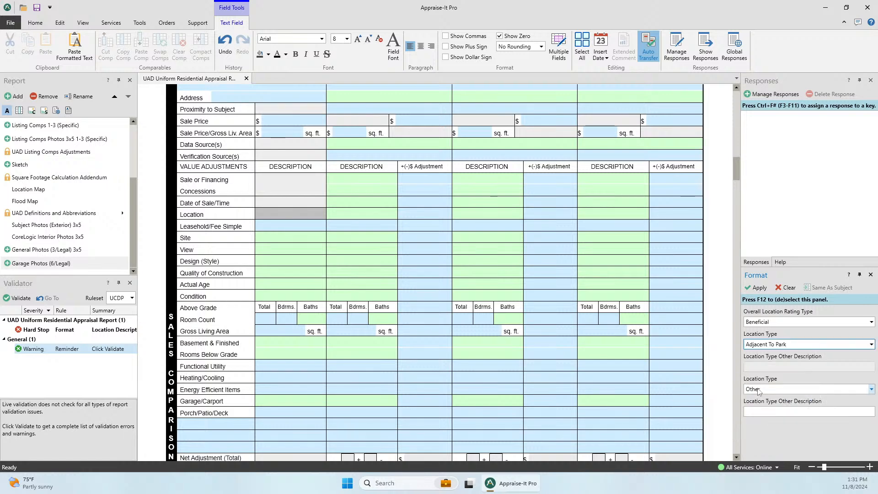
left_click(764, 390)
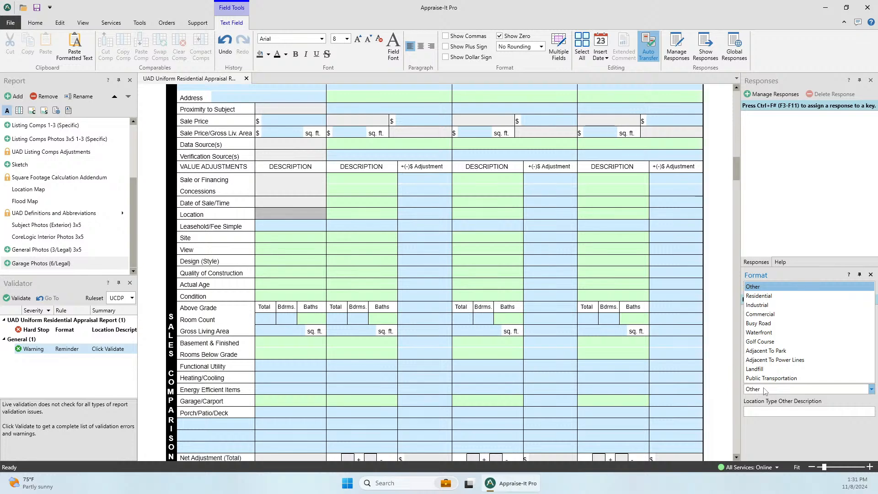
left_click(767, 413)
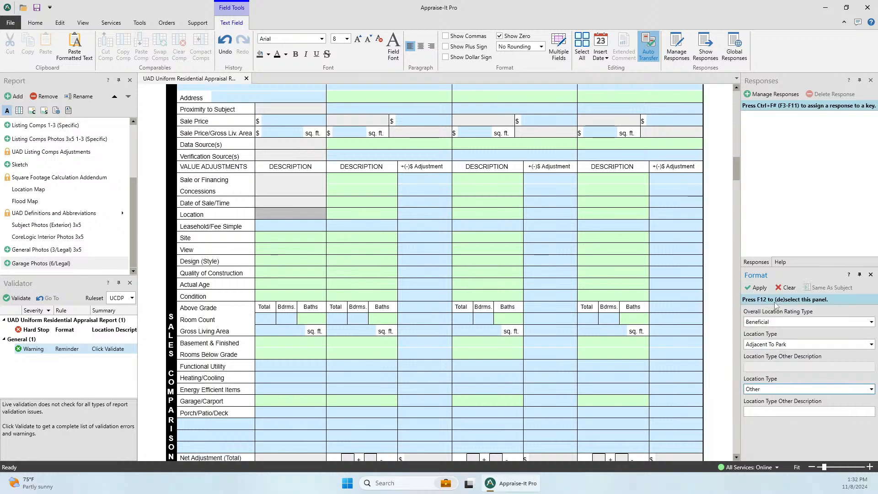
left_click(759, 287)
- Clear B;AdjPrk; from the subject's Location cell
left_click(373, 217)
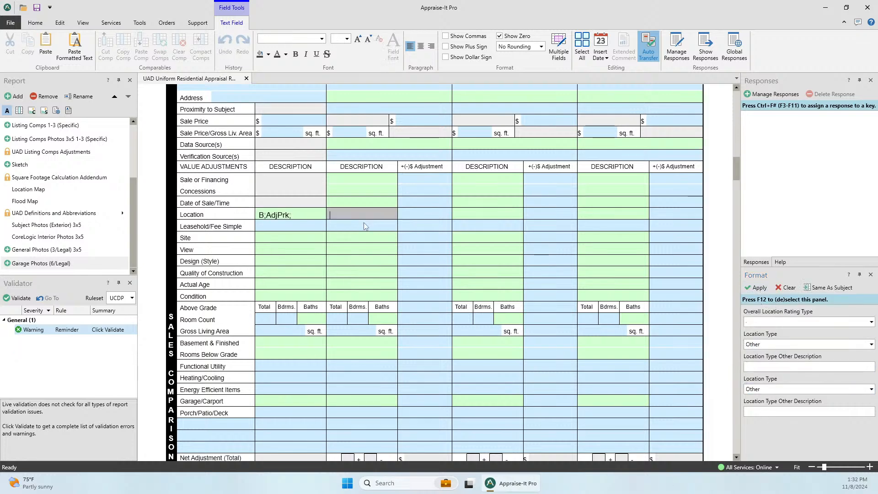
left_click(304, 215)
key("Delete")
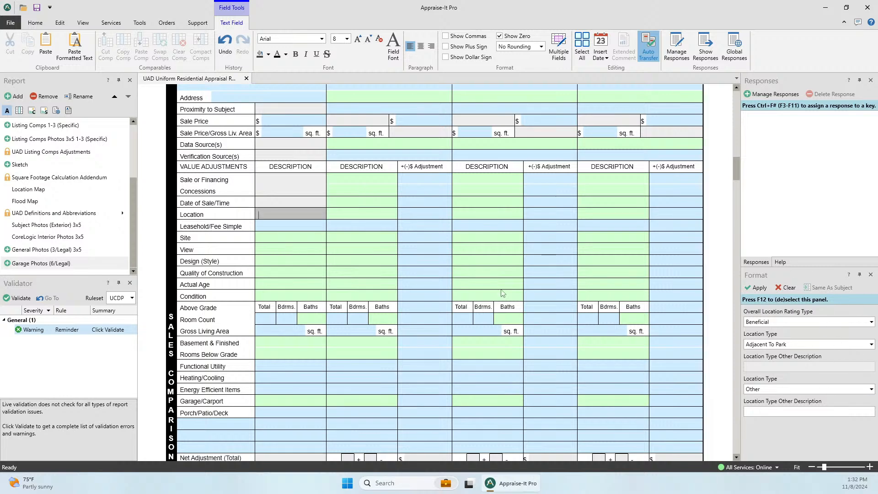
- Move from Comp 1's leasehold adjustment cell up to the Neighborhood Boundaries field
left_click(419, 228)
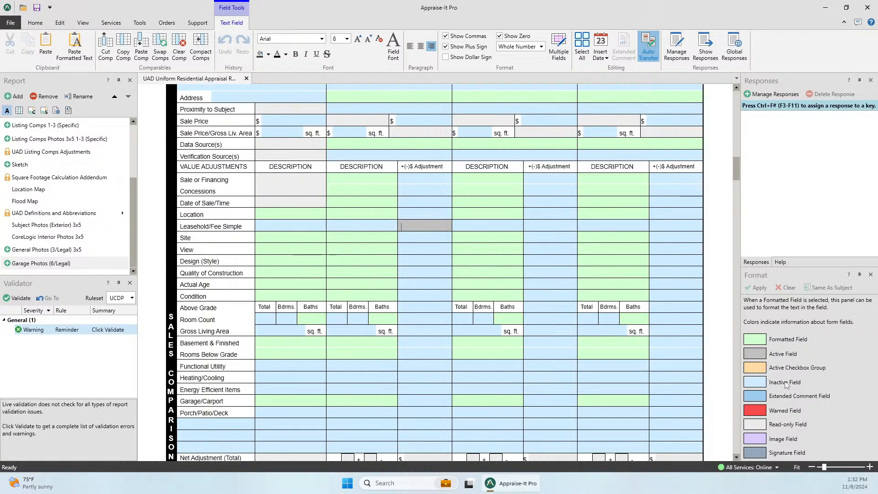
scroll(590, 237, "up", 15)
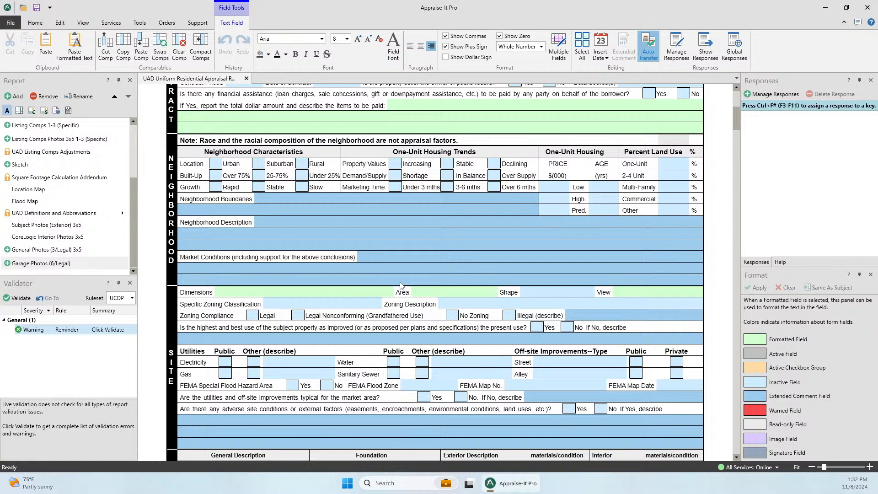
left_click(280, 203)
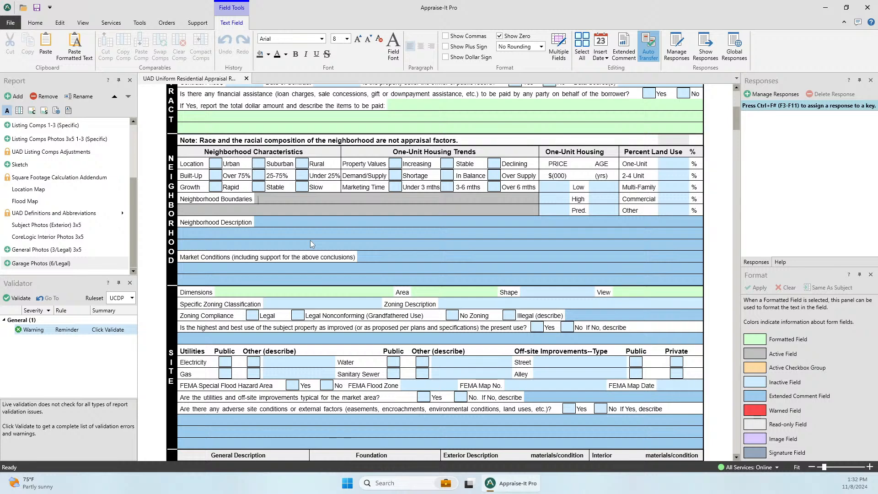
- Add a Word Processing Addendum found by searching 'Wo', and open it
left_click(15, 96)
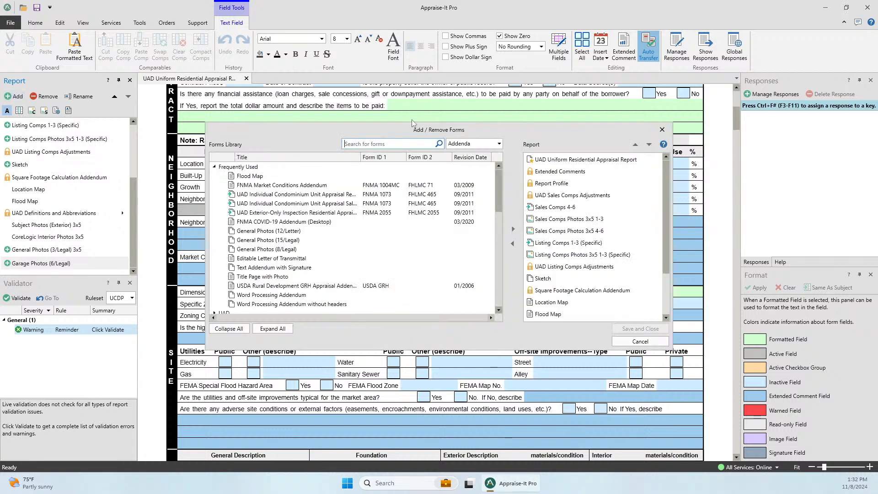
type("Word")
left_click(280, 176)
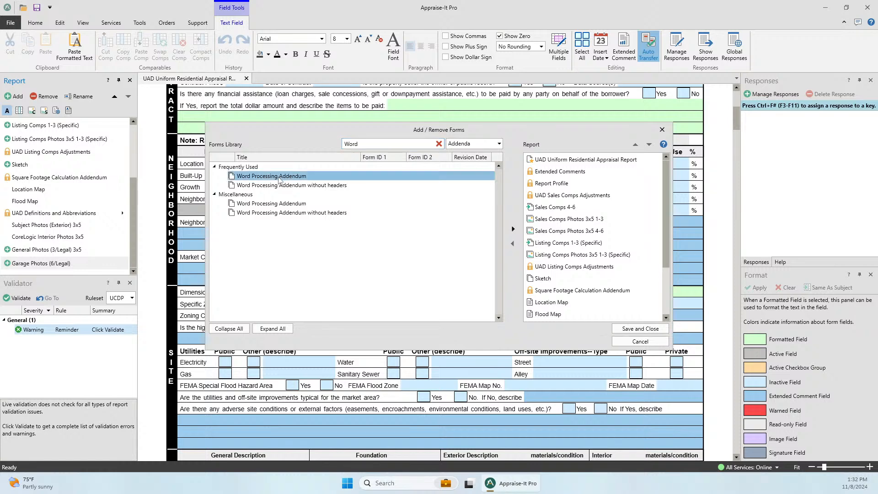
left_click(649, 330)
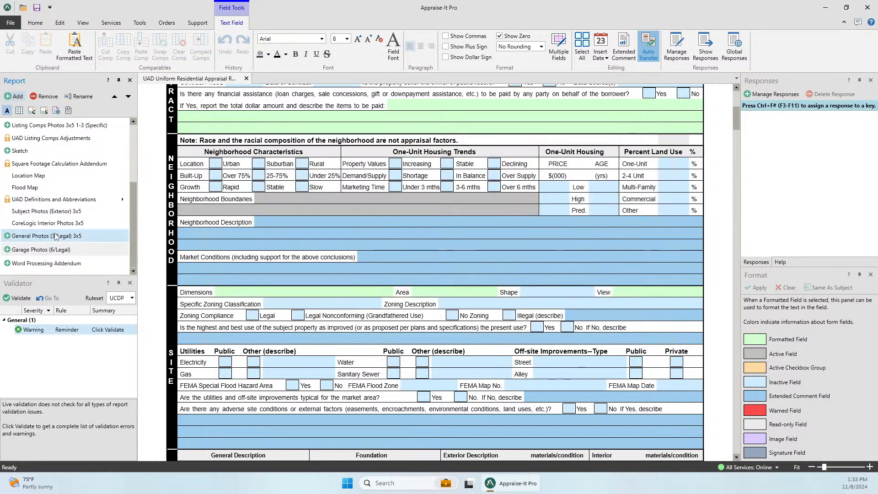
left_click(43, 266)
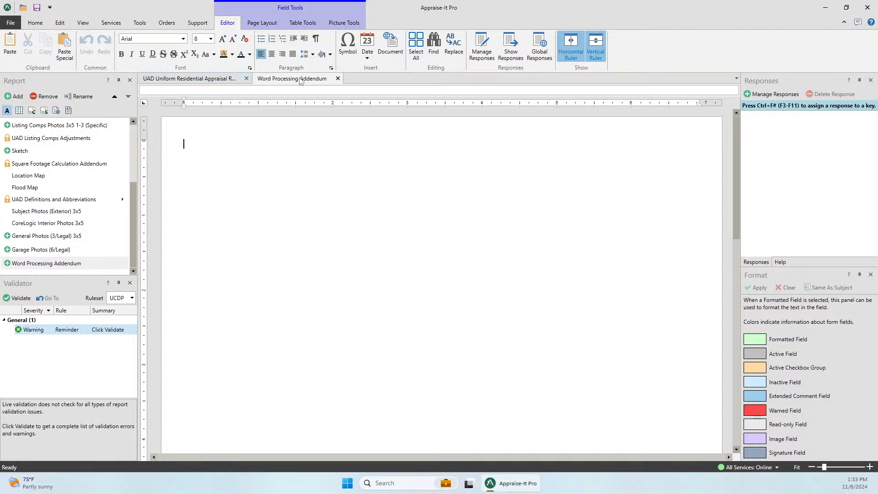
- Open CoreLogic Interior Photos 3x5, then close it and the Word Processing Addendum
left_click(34, 223)
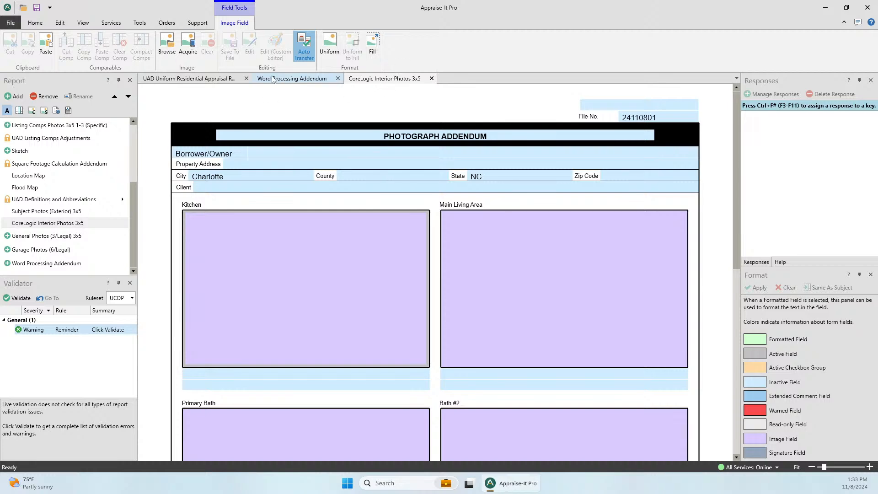
left_click(238, 81)
left_click(311, 80)
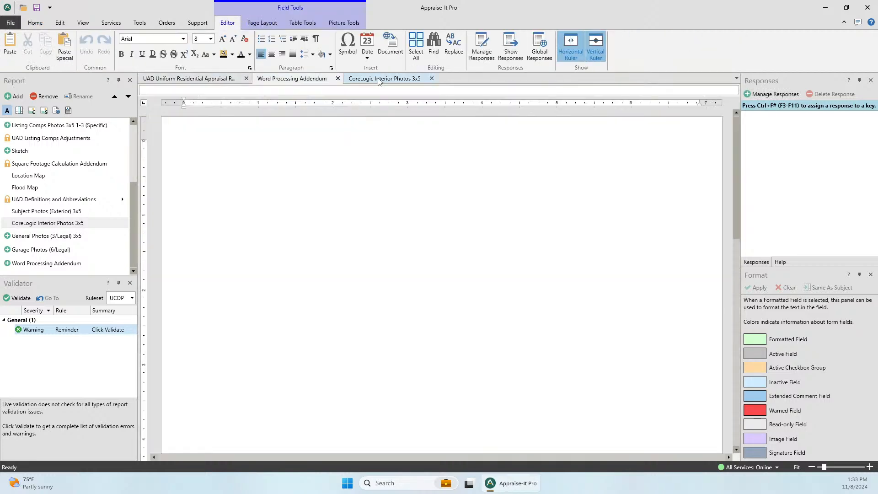
left_click(378, 79)
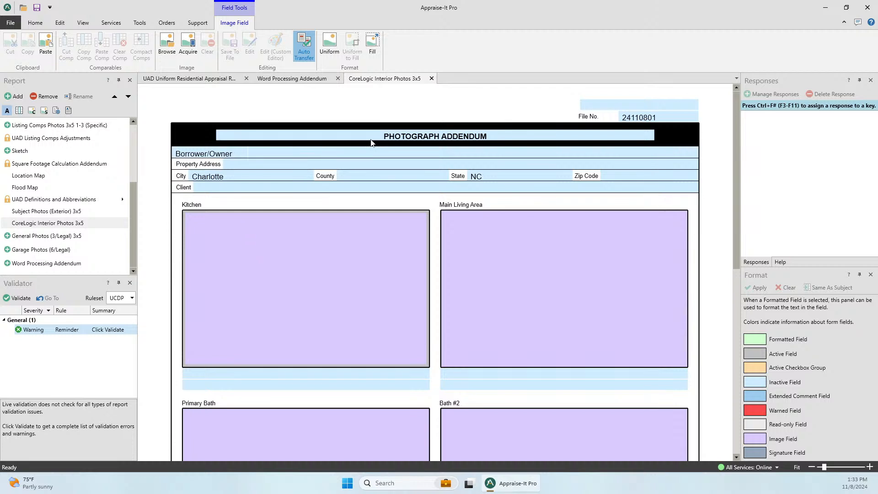
left_click(432, 79)
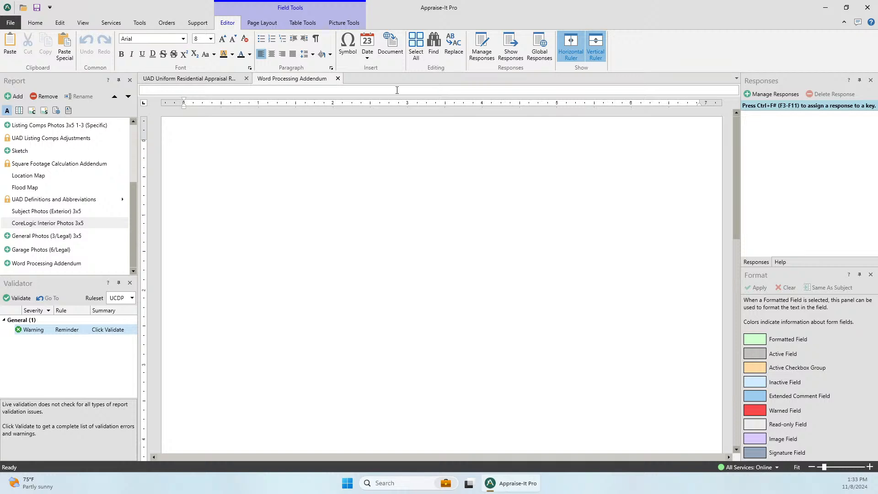
left_click(338, 78)
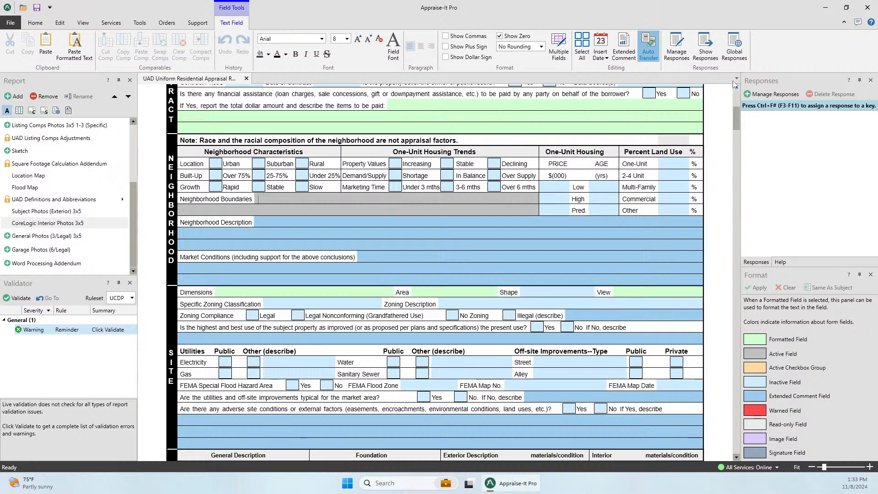
- Clear Charlotte from City, reinsert it with F4, then erase it
scroll(631, 224, "up", 5)
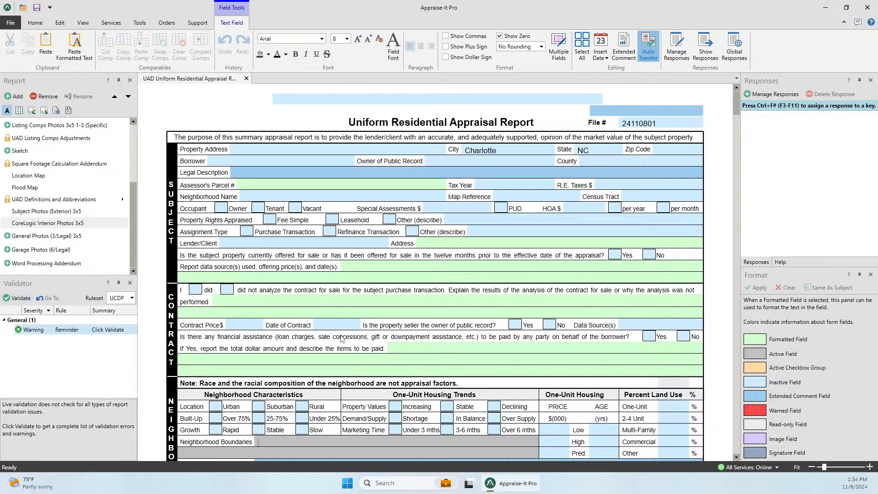
left_click(797, 156)
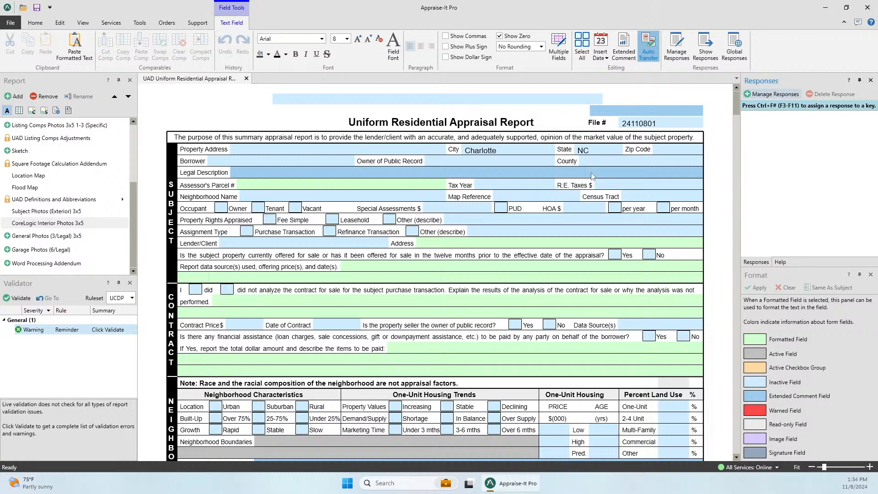
left_click(501, 149)
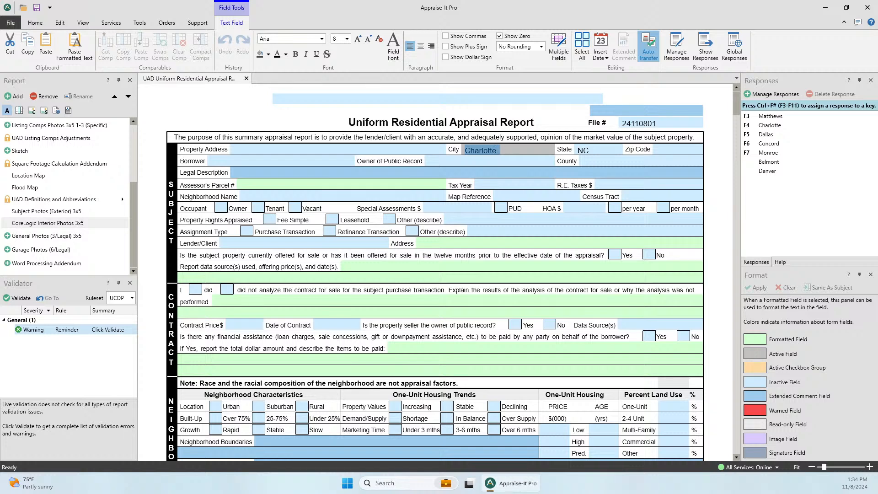
key("Delete")
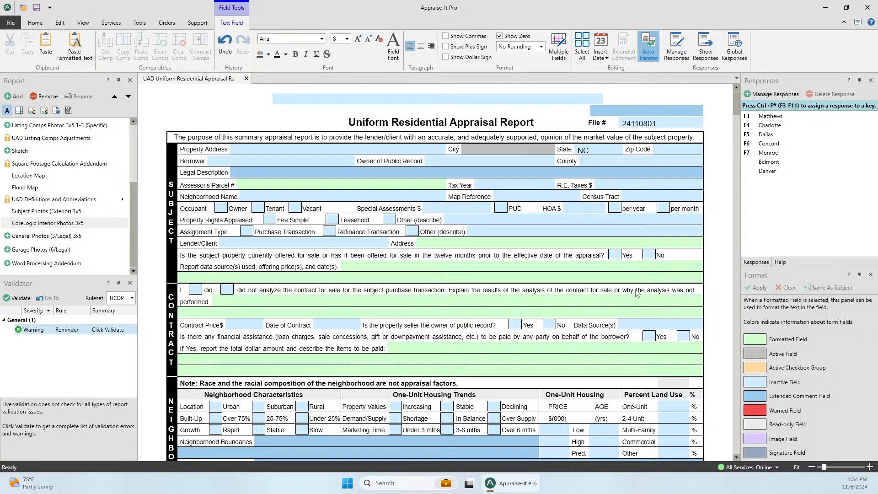
key("F4")
key("BackSpace")
key("BackSpace")
key("BackSpace")
key("BackSpace")
key("BackSpace")
key("BackSpace")
key("BackSpace")
key("BackSpace")
- Insert Charlotte into City from the Responses panel, clear it, then autocomplete it from 'Ch'
left_click(770, 127)
double_click(771, 127)
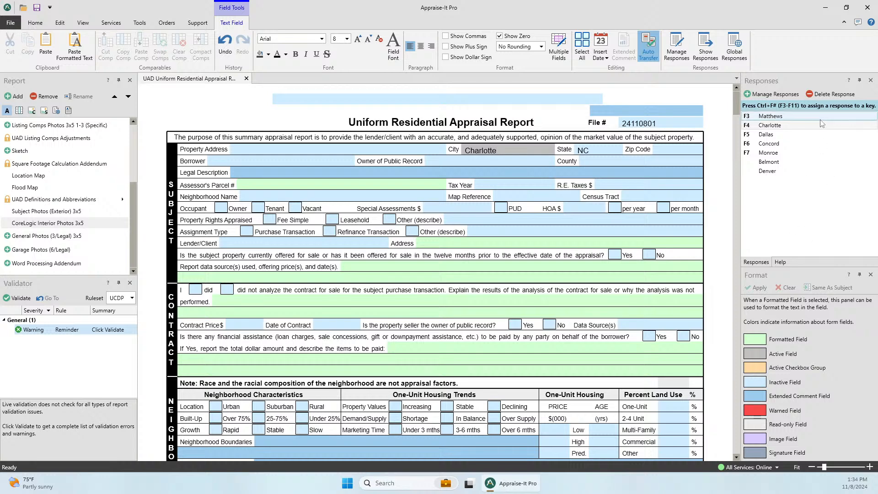
left_click_drag(505, 151, 437, 154)
key("BackSpace")
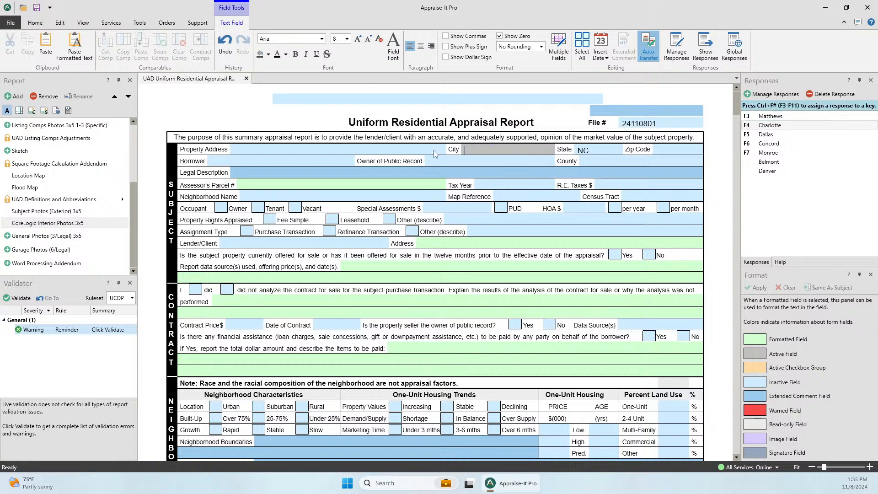
type("Charlotte")
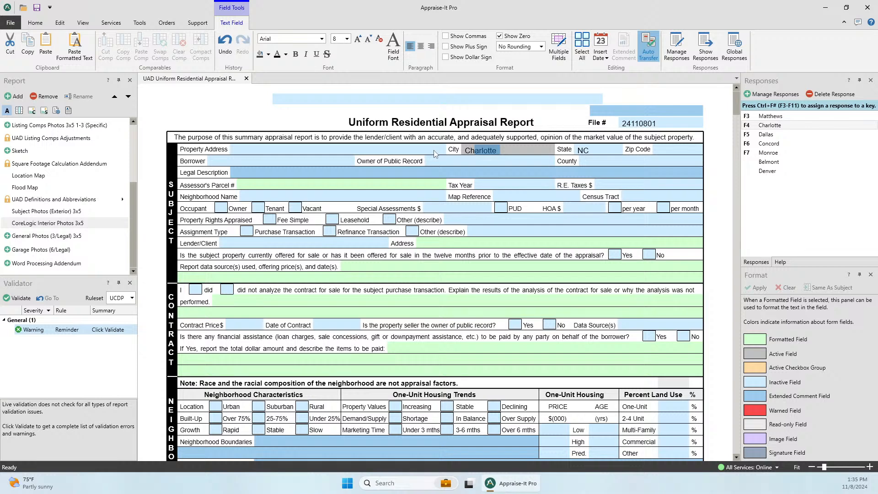
key("Tab")
- Enter Charlotte via the right-click responses list, then replace it with 'Gastonia'
left_click(502, 153)
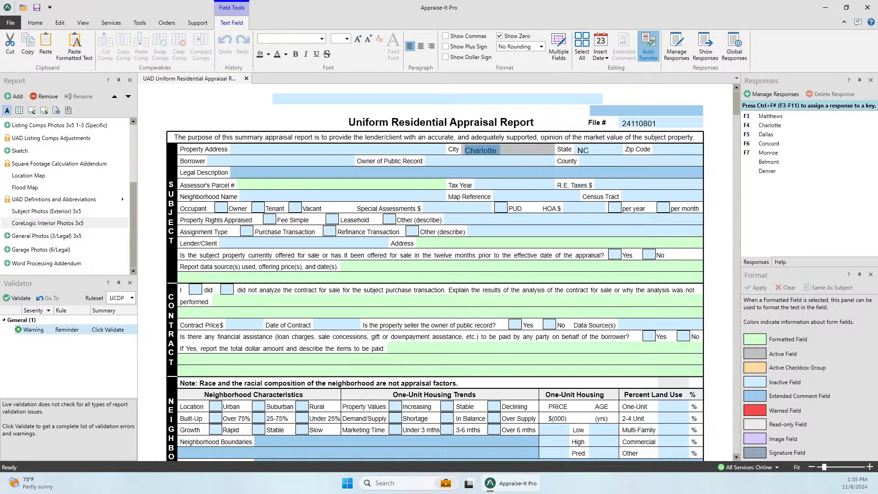
key("BackSpace")
right_click(506, 152)
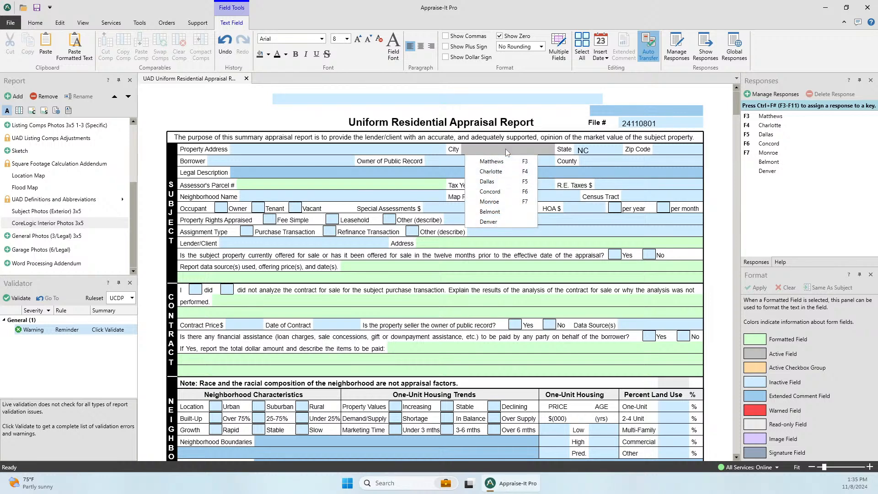
key("Down")
key("Down")
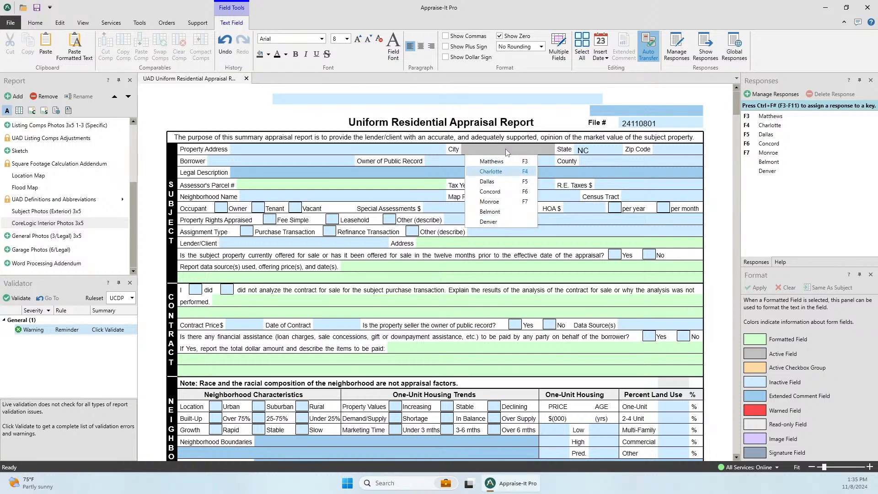
key("Return")
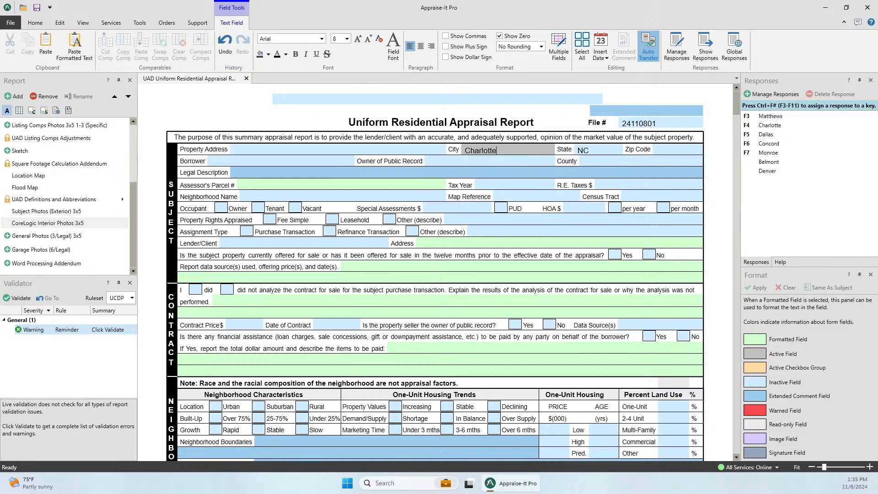
key("BackSpace")
key("BackSpace")
key("BackSpace")
key("BackSpace")
key("BackSpace")
key("BackSpace")
key("BackSpace")
key("BackSpace")
key("BackSpace")
type("Gastonia")
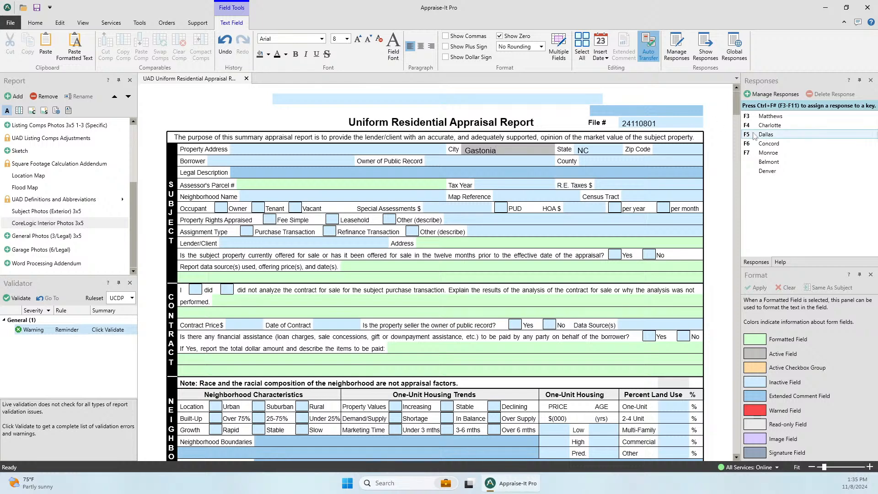
- Save Gastonia as a response assigned to key F8 in Manage Responses, then close it
left_click(775, 96)
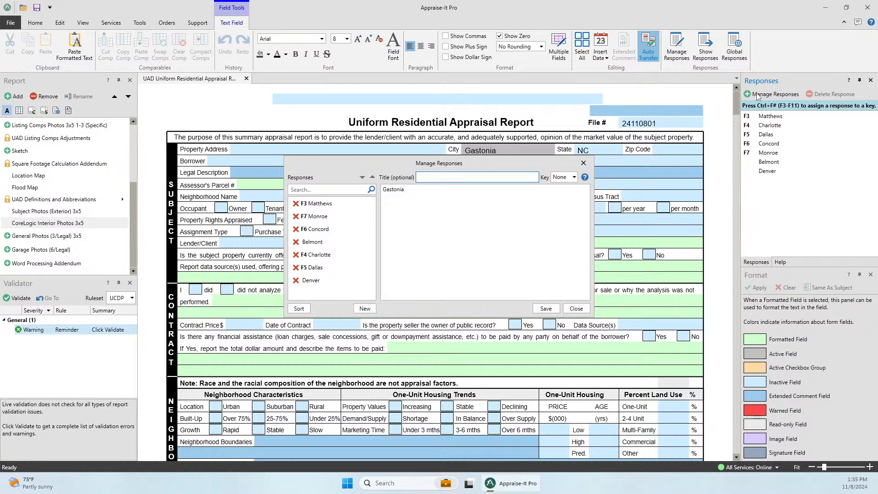
left_click(413, 190)
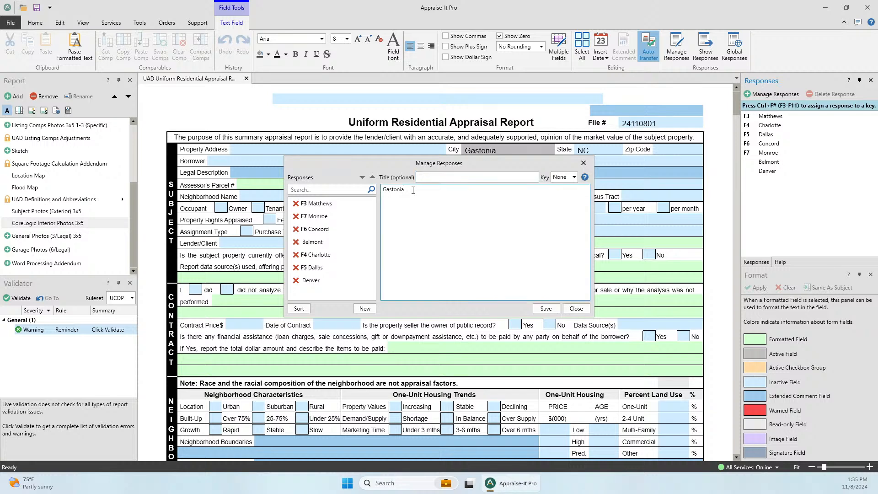
left_click(440, 178)
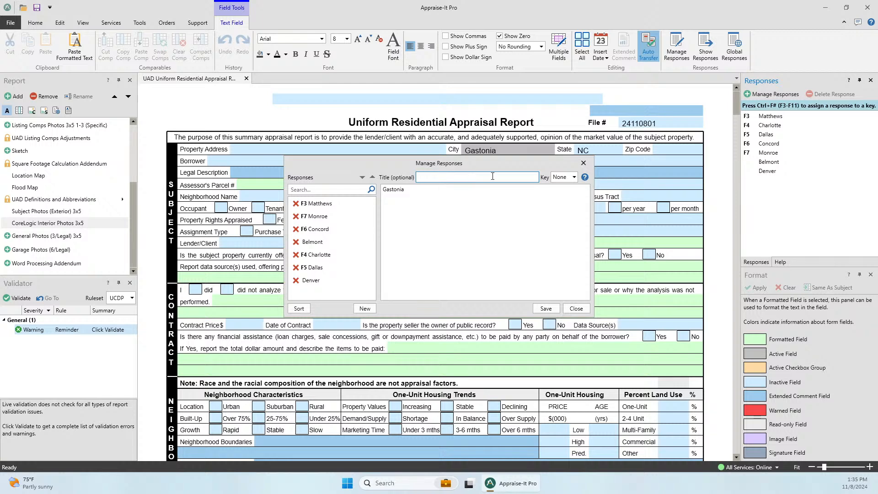
left_click(569, 179)
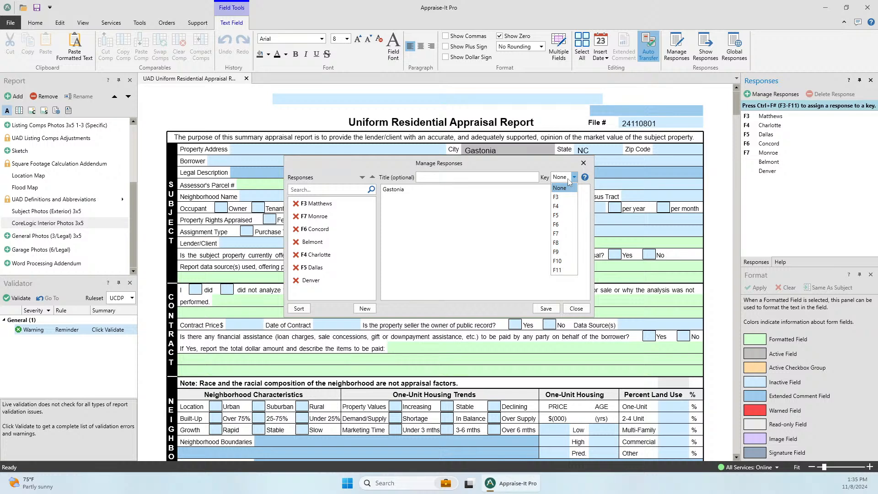
left_click(559, 242)
left_click(548, 308)
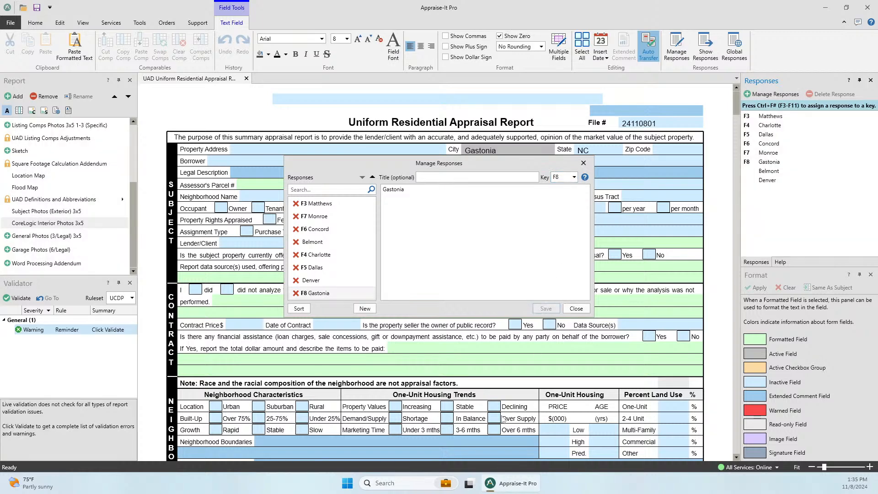
left_click(576, 308)
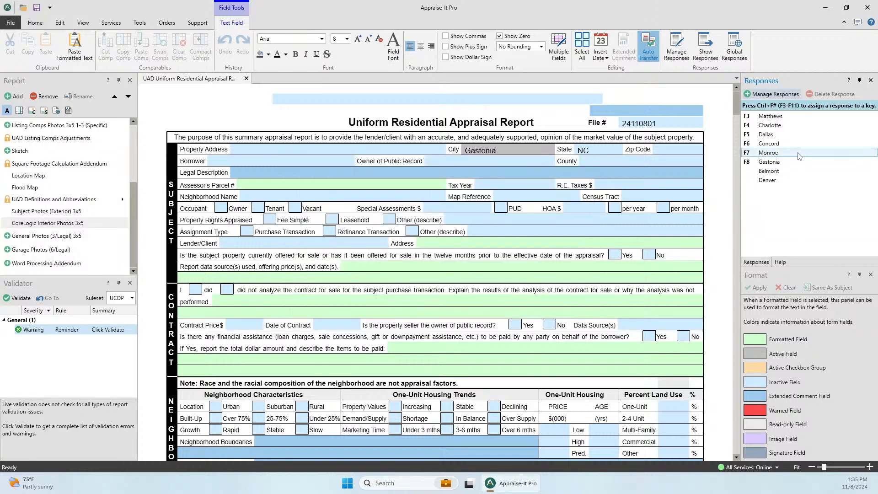
- Test Gastonia via 'Ga' autocomplete and F8 in City, leaving City empty
left_click_drag(501, 150, 413, 150)
key("Delete")
type("Ga")
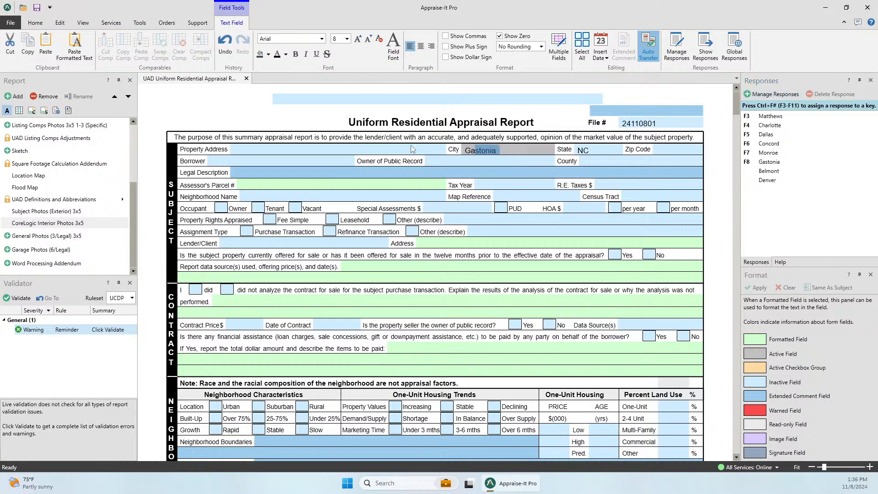
key("BackSpace")
key("BackSpace")
key("BackSpace")
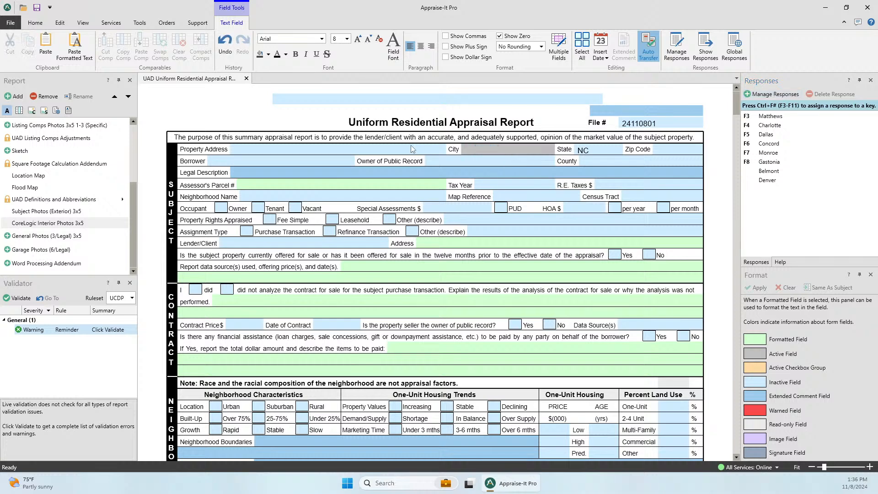
key("F8")
key("BackSpace")
key("BackSpace")
key("BackSpace")
key("BackSpace")
key("BackSpace")
key("BackSpace")
key("BackSpace")
key("BackSpace")
- Browse Help for Tax Year, Property Rights and Assignment Type fields, then return to Responses
left_click(781, 263)
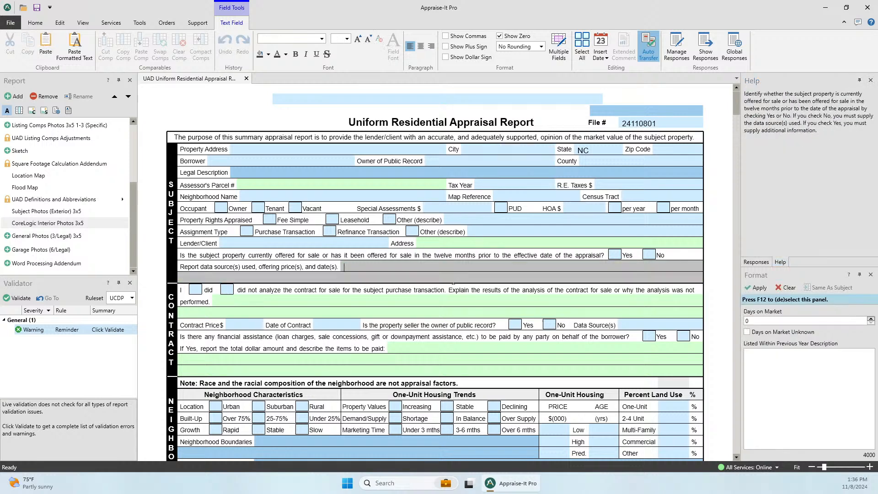
left_click(513, 185)
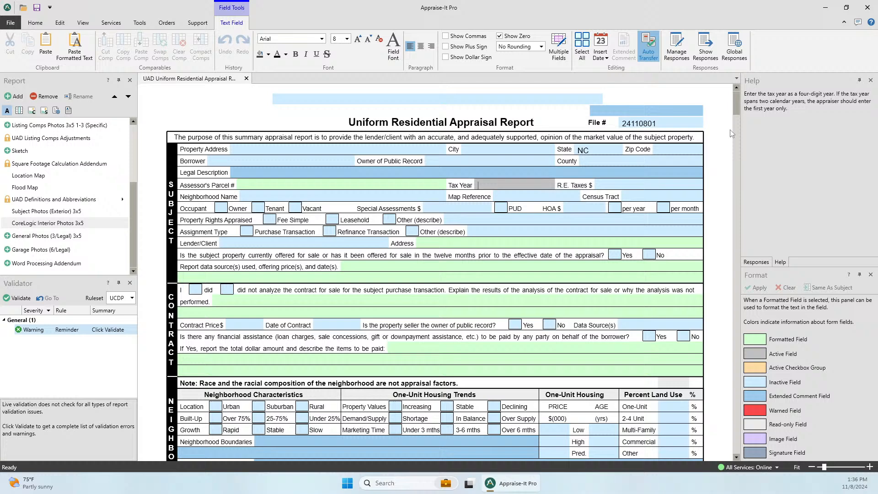
left_click(560, 348)
left_click(493, 246)
left_click(502, 222)
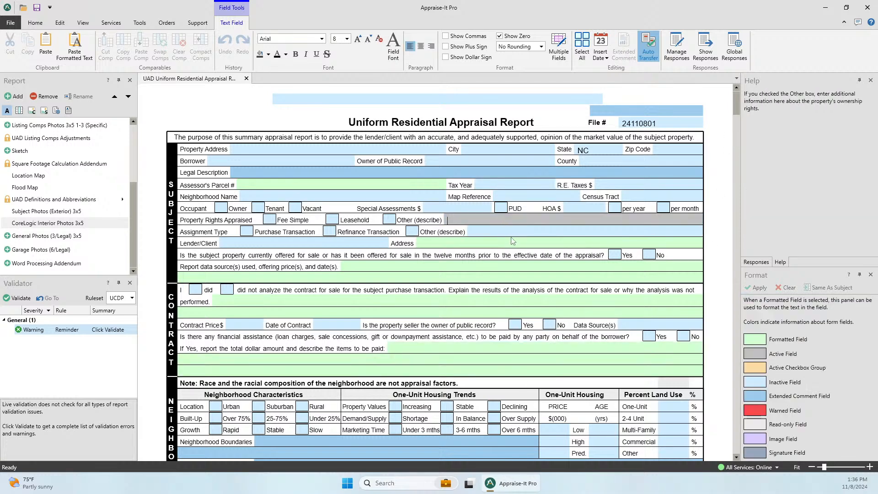
left_click(513, 235)
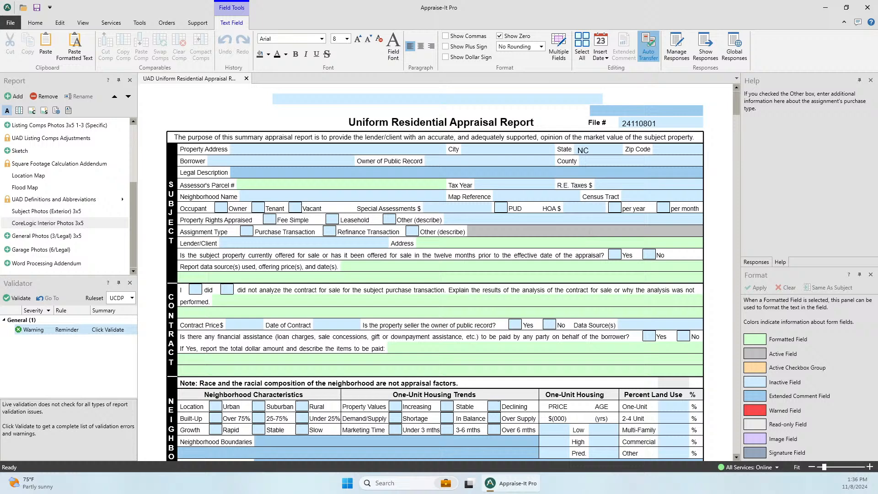
left_click(757, 261)
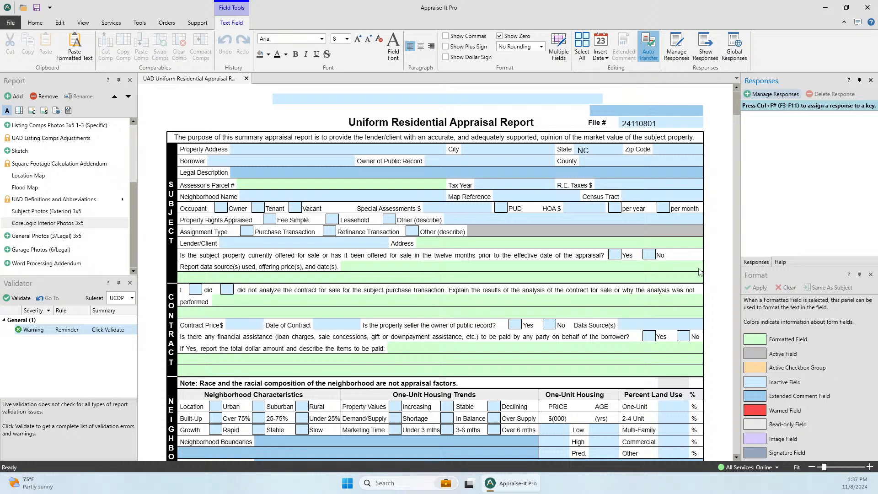
left_click(499, 153)
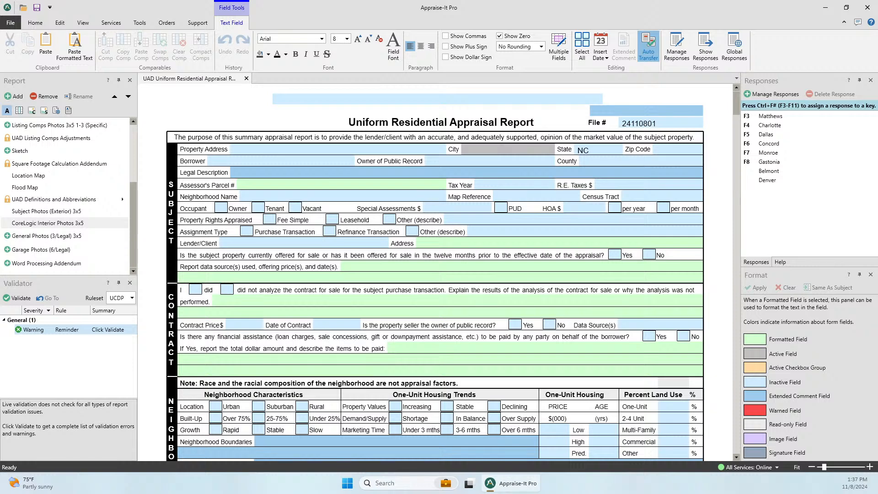
type("Charlo")
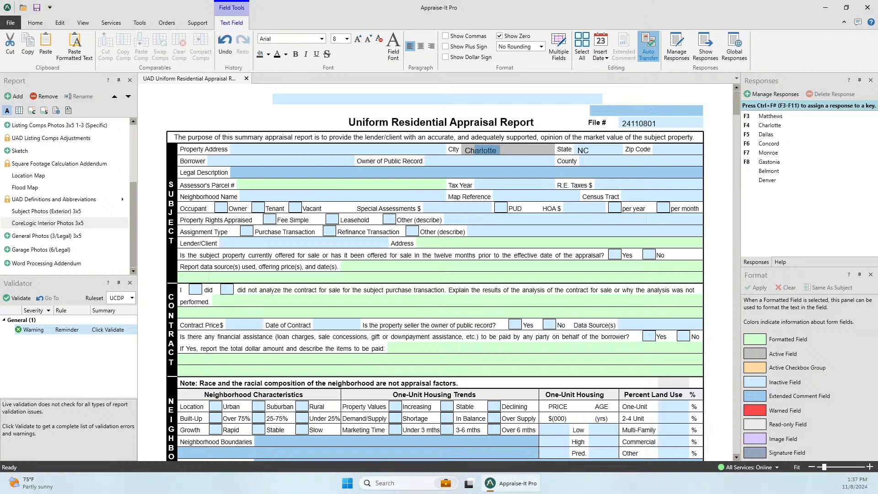
type("tte")
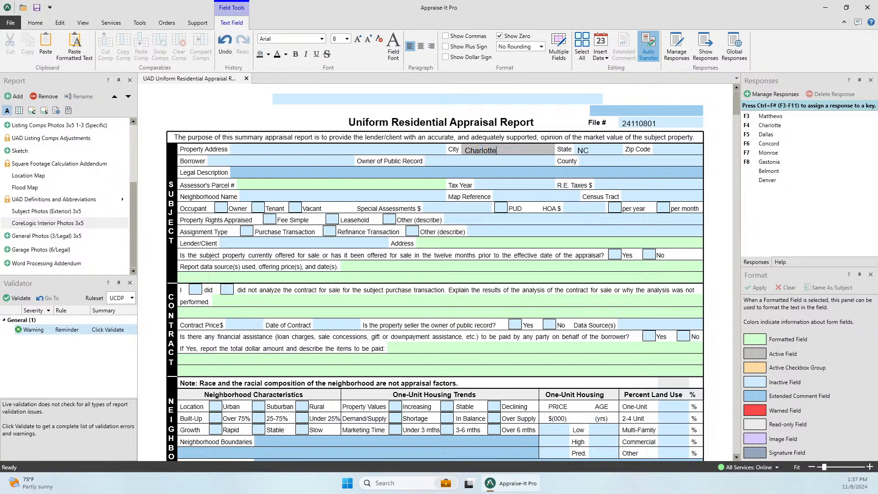
type(" Charlotte Charlotte")
key("Tab")
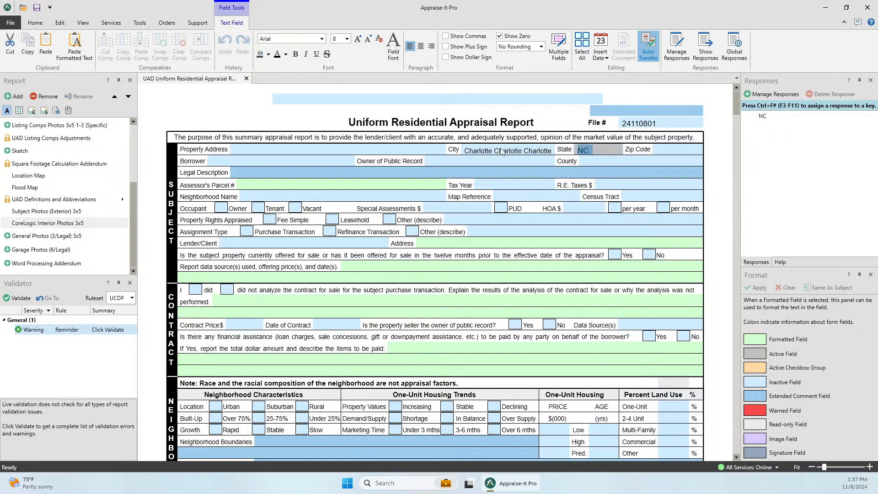
left_click(551, 154)
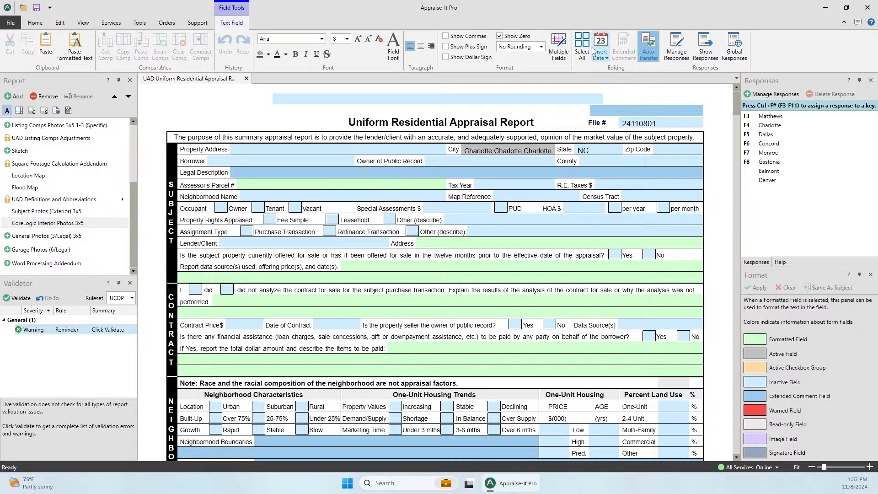
type("Charl")
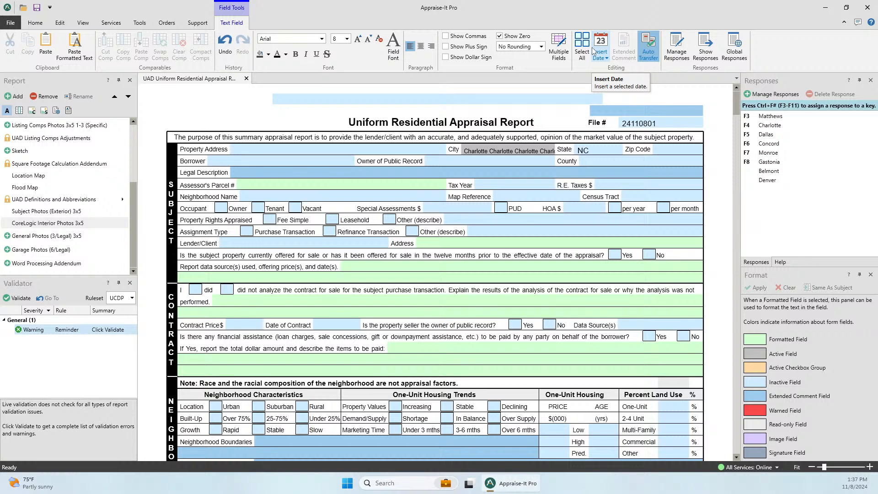
key("BackSpace")
key("BackSpace")
key("BackSpace")
key("BackSpace")
key("BackSpace")
left_click(518, 176)
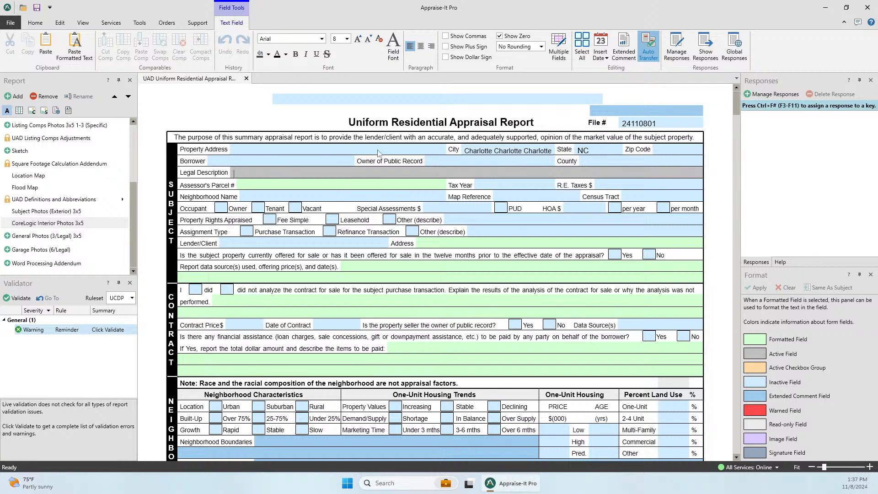
triple_click(530, 150)
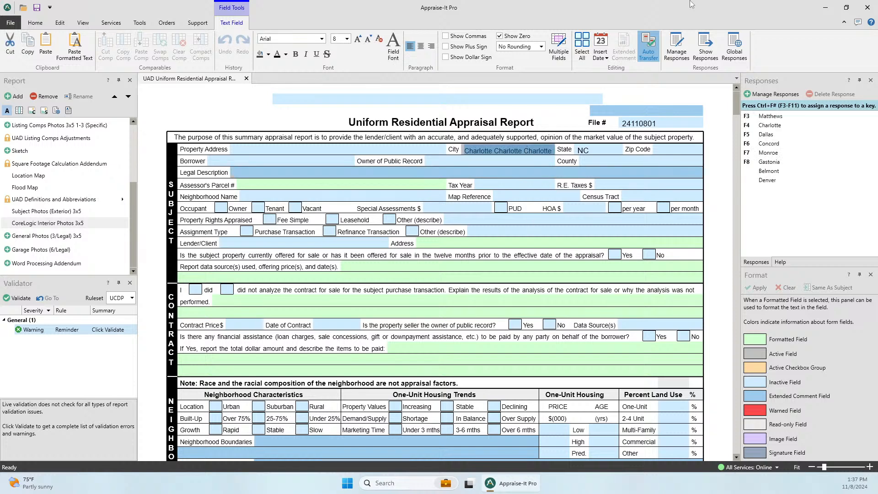
key("Delete")
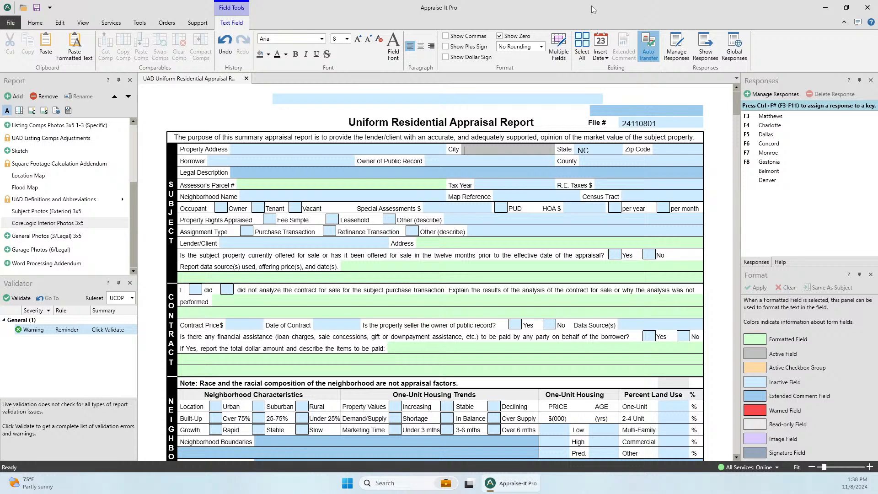
- Undock the Report panel into a floating window and redock it above the form
left_click(32, 81)
double_click(32, 82)
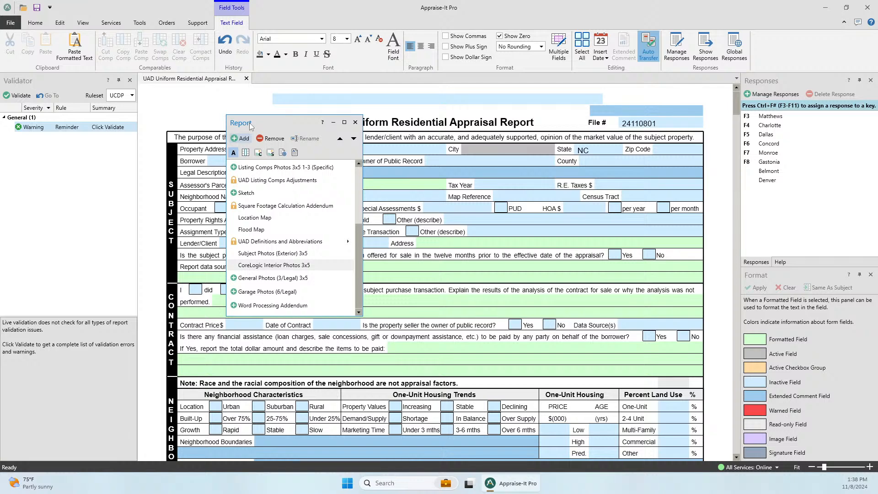
left_click_drag(247, 123, 68, 249)
left_click_drag(64, 76, 436, 253)
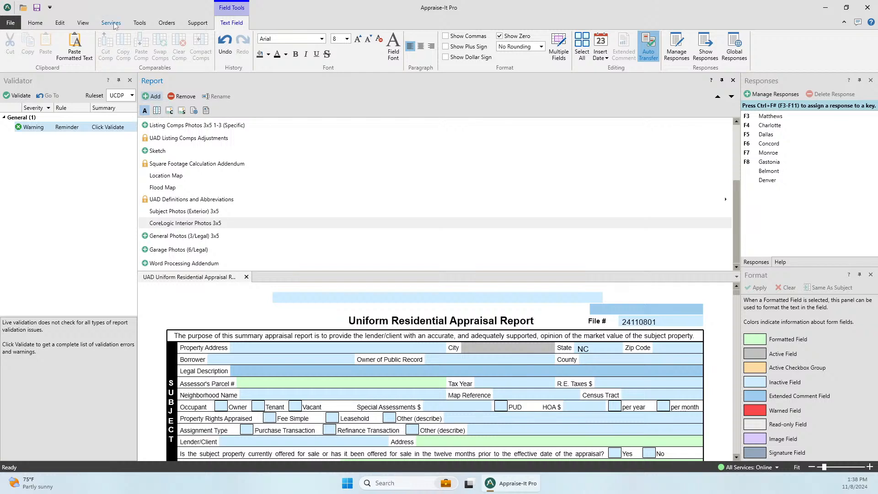
- Reset all panels to the default layout from the View tab, confirming with Yes
left_click(84, 24)
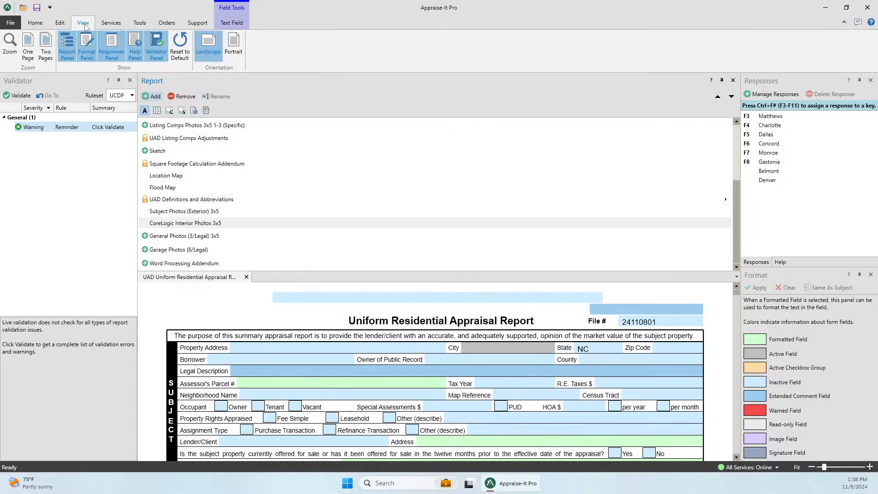
left_click(180, 46)
left_click(485, 260)
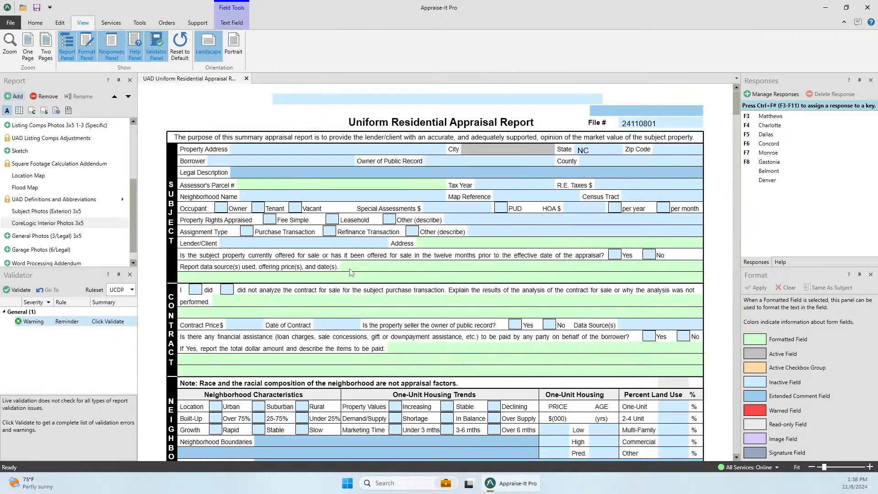
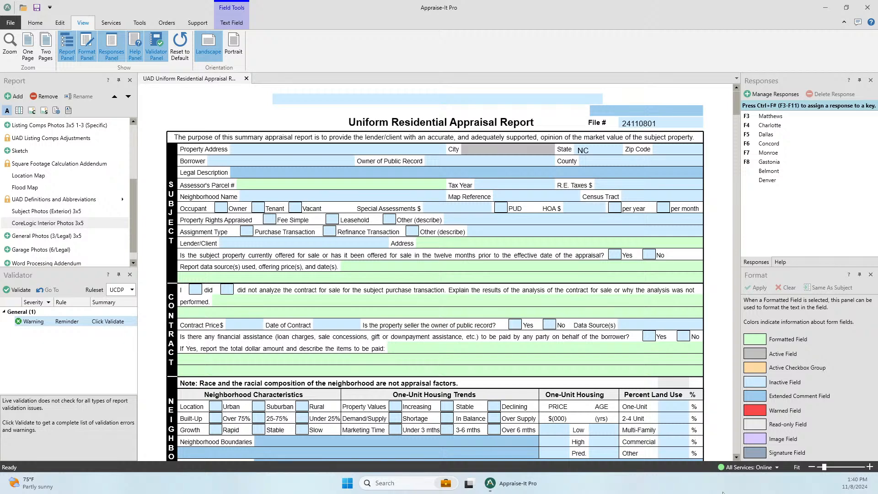
- Check the 'All Services: Online' status, then open the full SFREP status page showing 24 services up
left_click(748, 467)
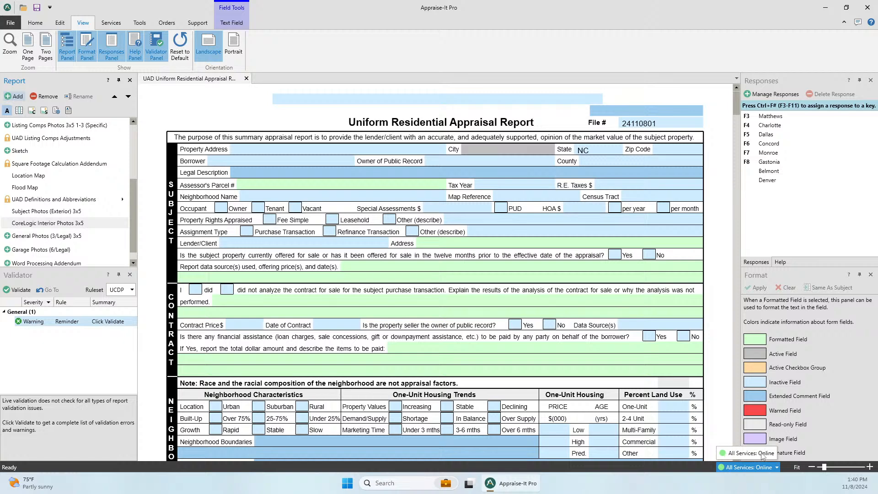
left_click(737, 454)
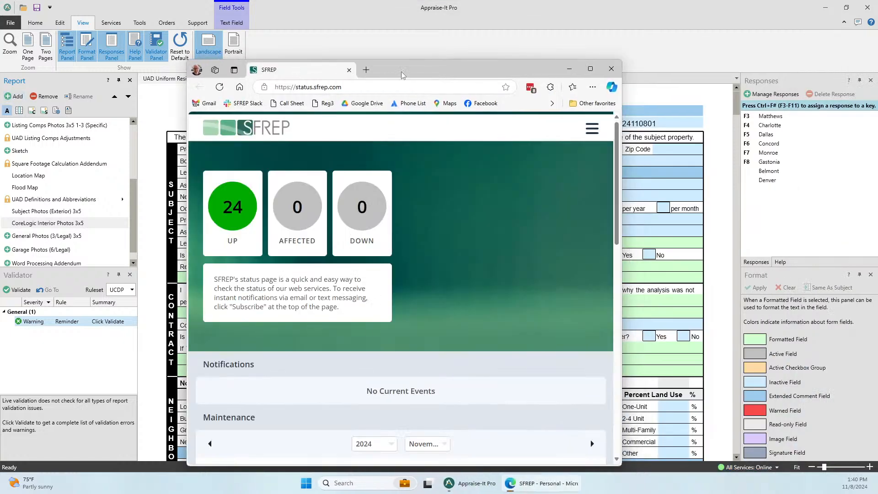
double_click(413, 73)
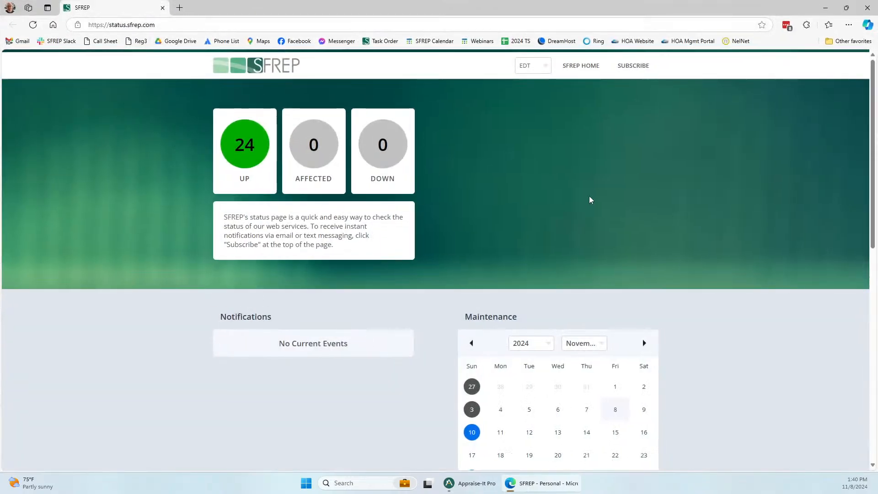
- Close the Edge window with the SFREP status page to get back to Appraise-It Pro
left_click(868, 10)
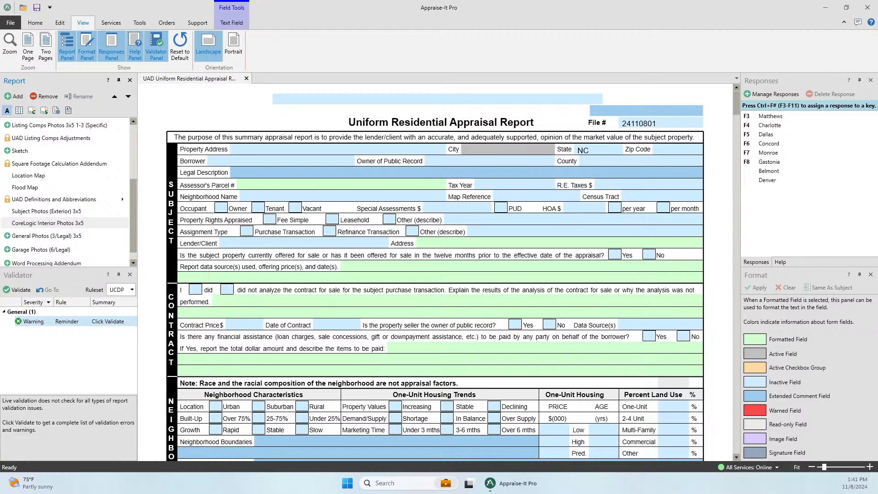
- Maximize the YouTube window and search for 'sfrep' from past searches
left_click_drag(877, 34, 201, 65)
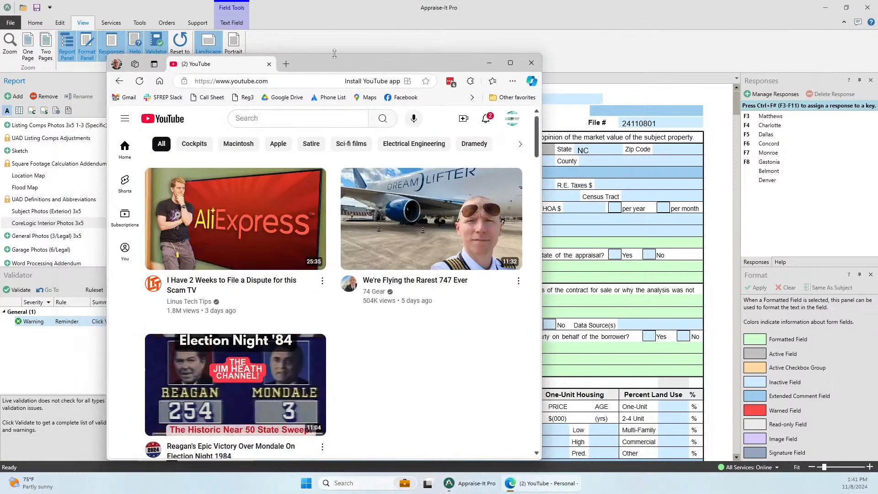
double_click(335, 64)
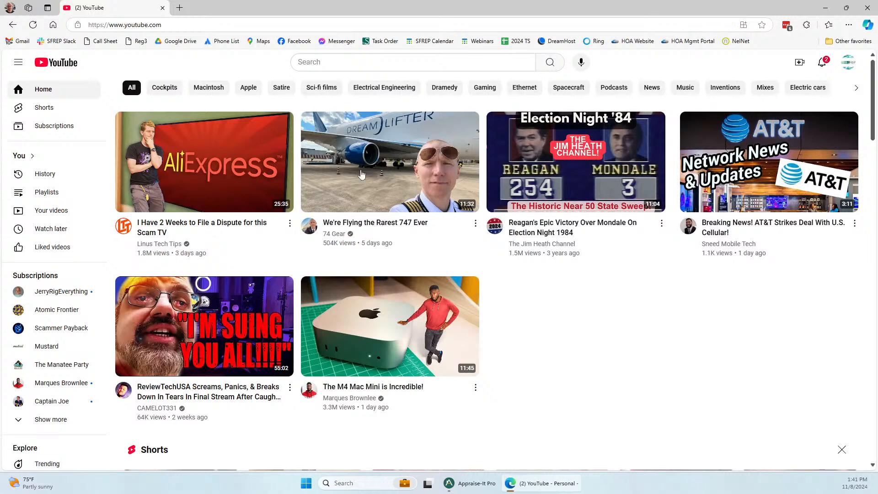
mouse_move(379, 161)
left_click(334, 62)
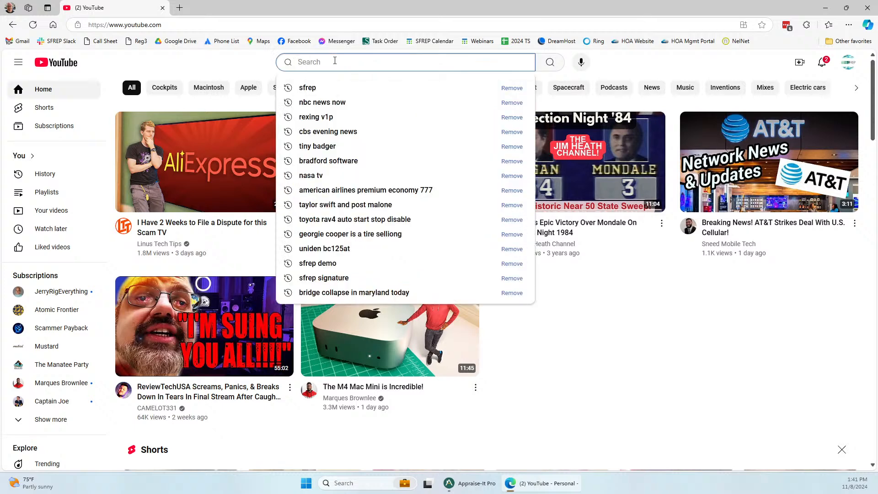
left_click(313, 89)
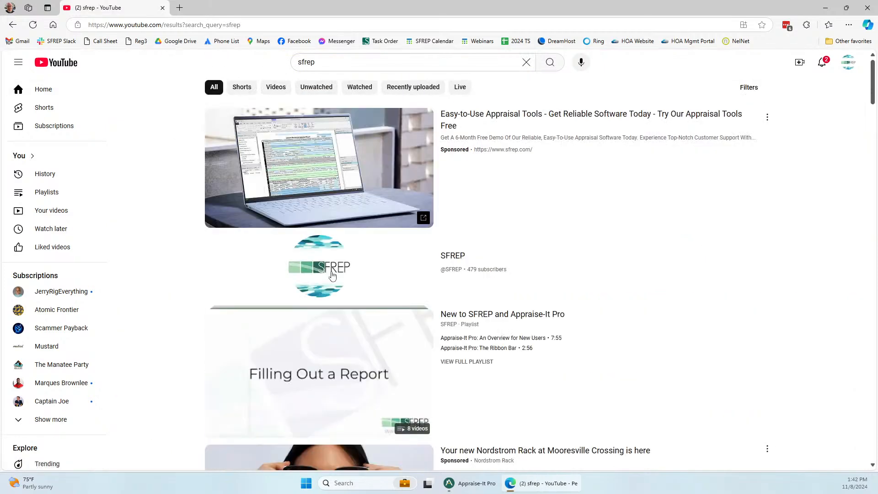
- Open the SFREP channel's playlists and start the New to SFREP and Appraise-It Pro playlist
left_click(331, 272)
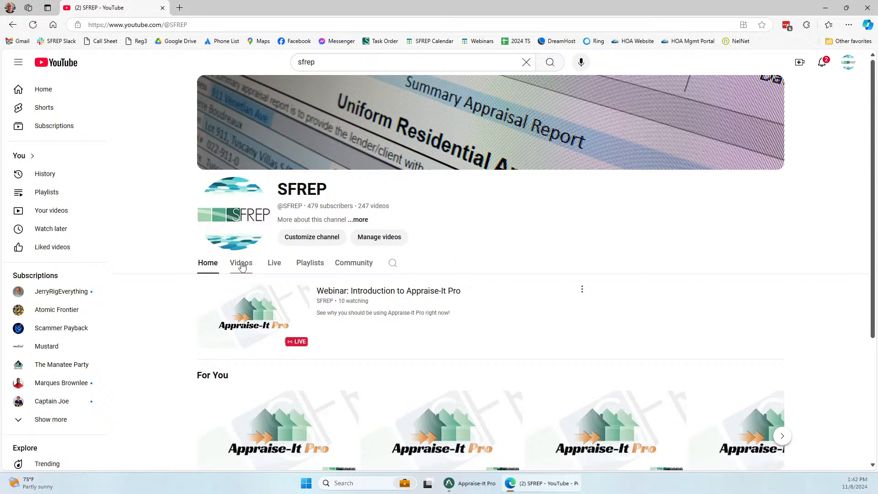
left_click(309, 264)
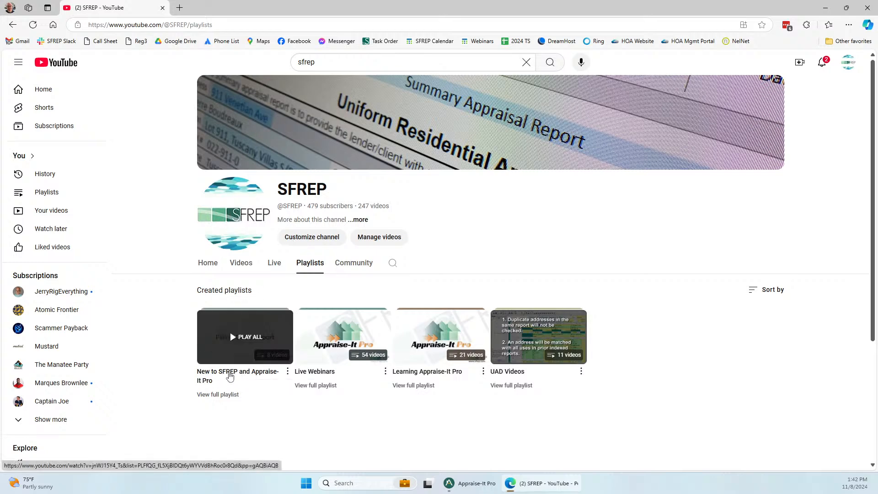
left_click(224, 381)
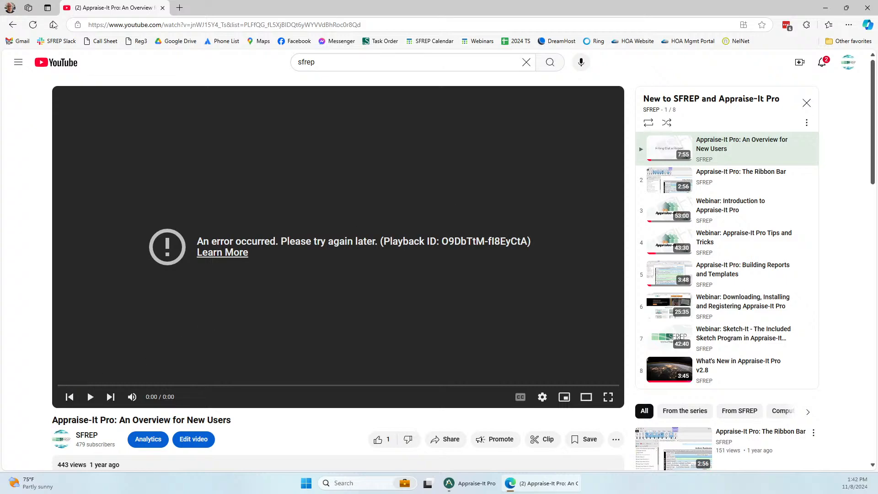
- Reload the failed video, decline Premium, skip the ad, pause it, then switch back to Appraise-It Pro
left_click(37, 26)
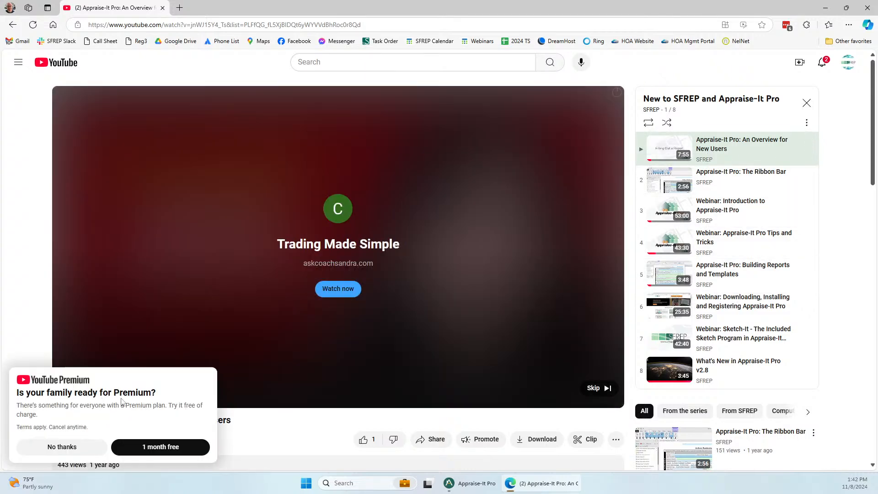
left_click(39, 450)
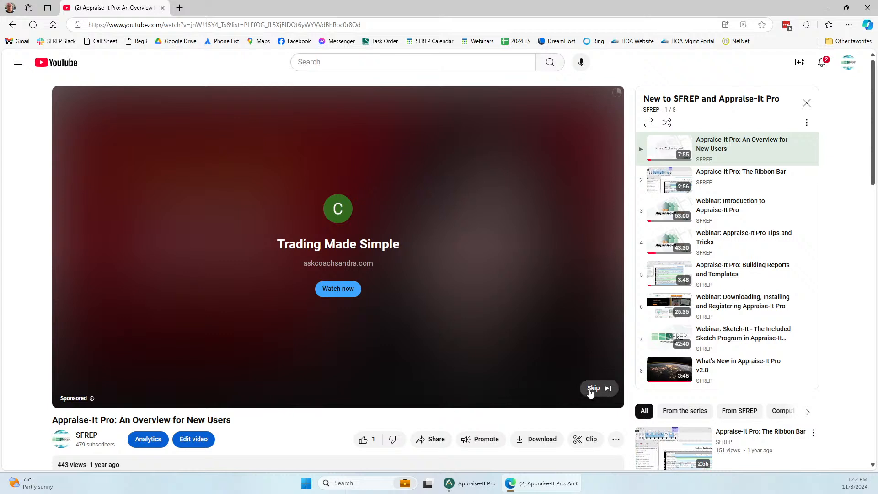
left_click(593, 388)
left_click(90, 397)
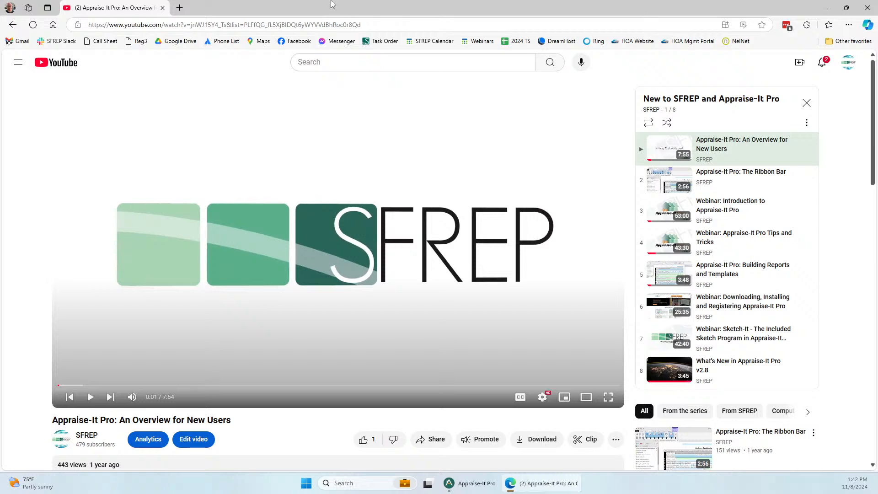
left_click(458, 486)
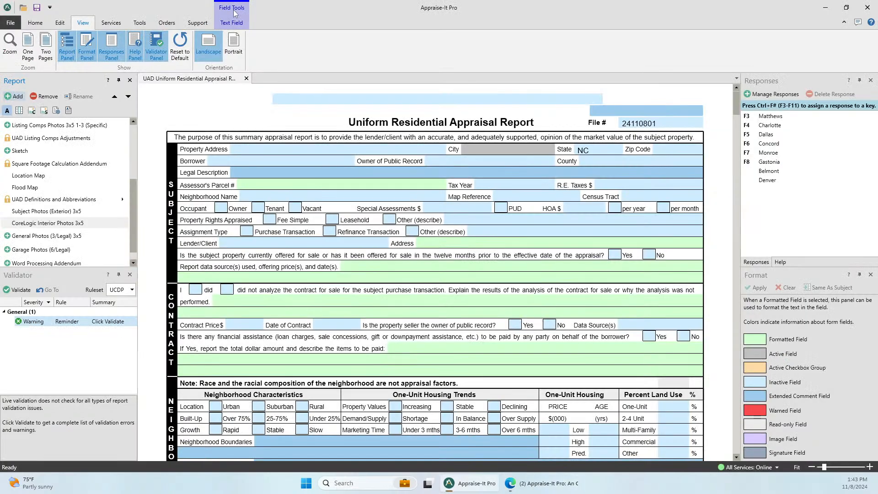
- Browse the Orders, Tools and Services ribbon tabs, finishing on Services with BuildFax and Flood Maps
left_click(169, 24)
left_click(140, 24)
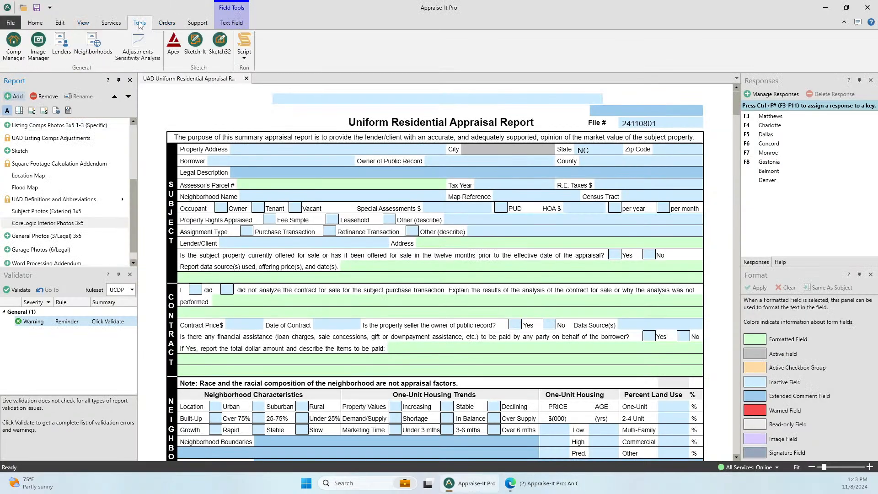
left_click(110, 24)
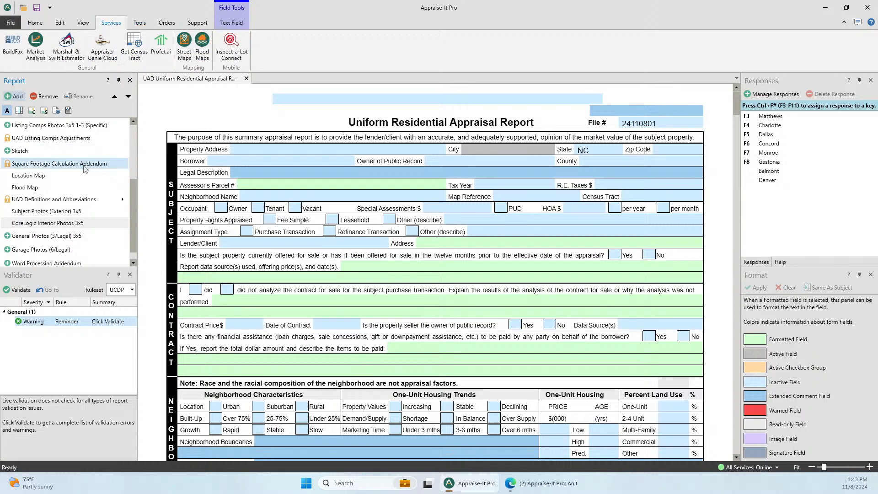
left_click(140, 23)
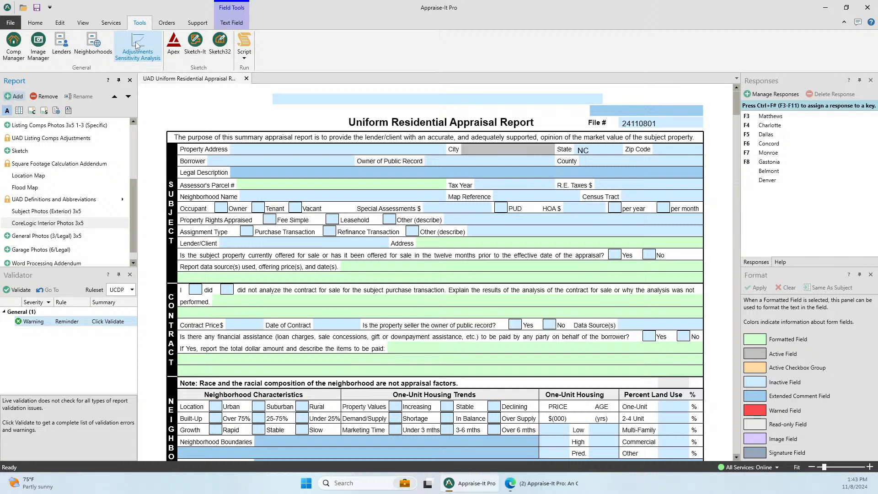
left_click(111, 25)
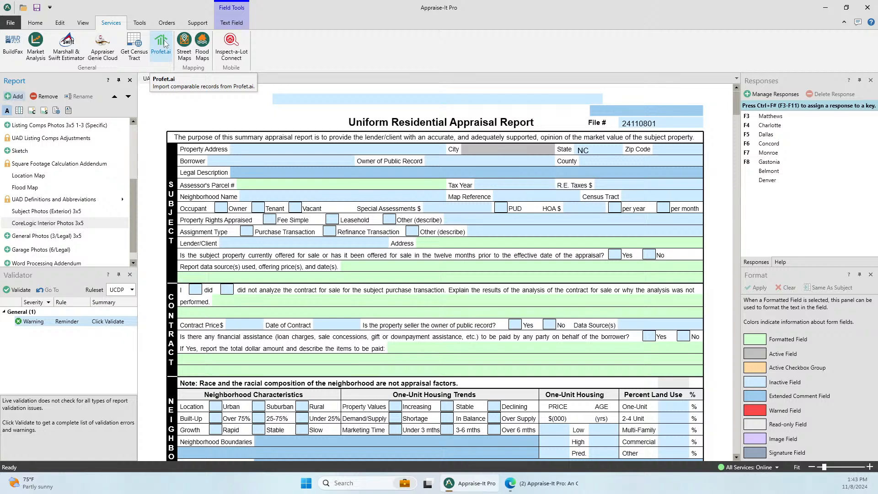
left_click(138, 22)
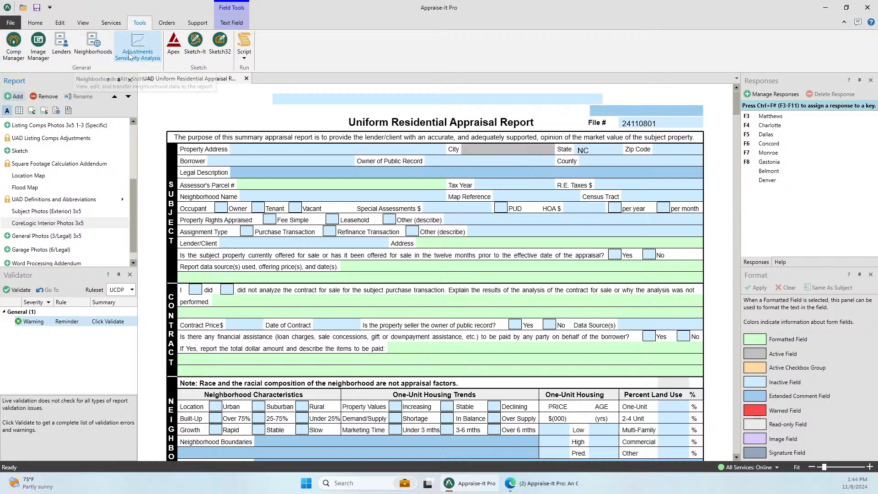
left_click(111, 22)
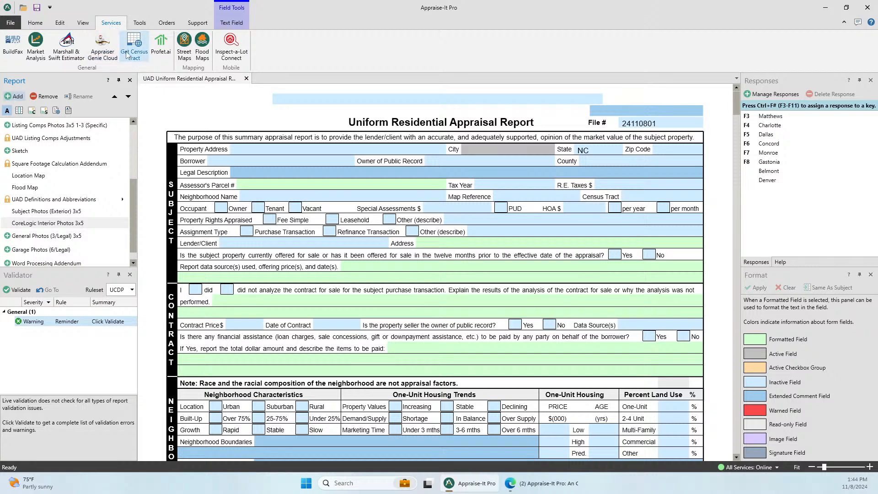
- Collapse the ribbon from the Tools tab, then uncheck 'Minimize the Ribbon' to keep it expanded
double_click(139, 23)
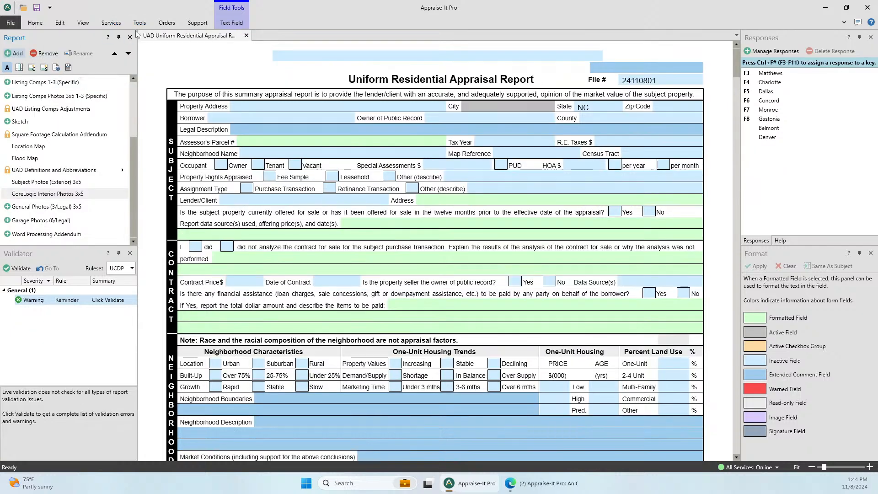
left_click(140, 23)
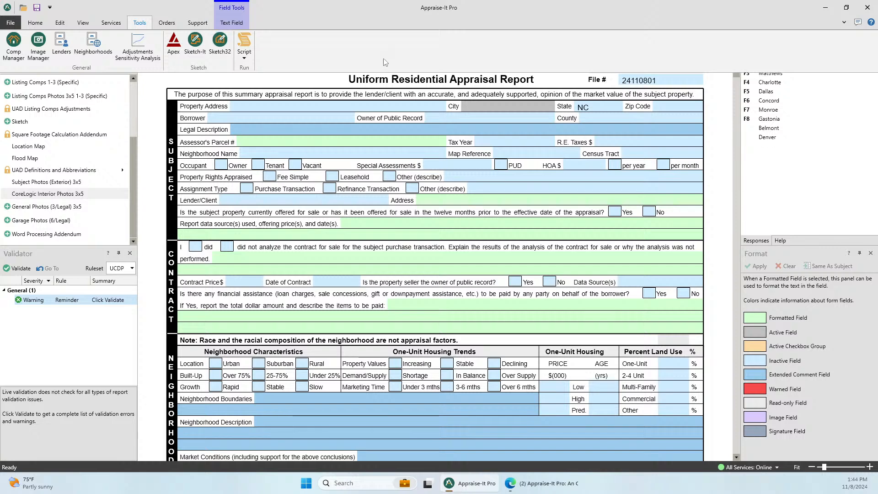
right_click(355, 61)
left_click(379, 77)
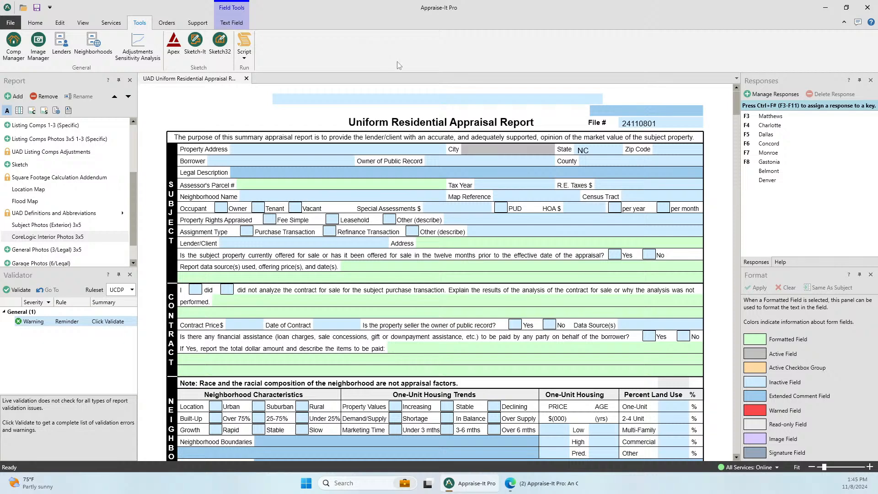
scroll(45, 183, "down", 2)
left_click(42, 236)
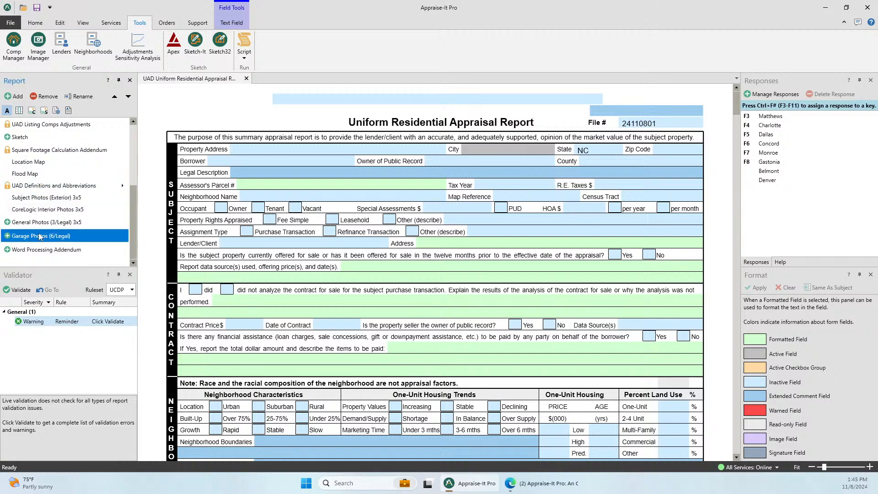
left_click(73, 250)
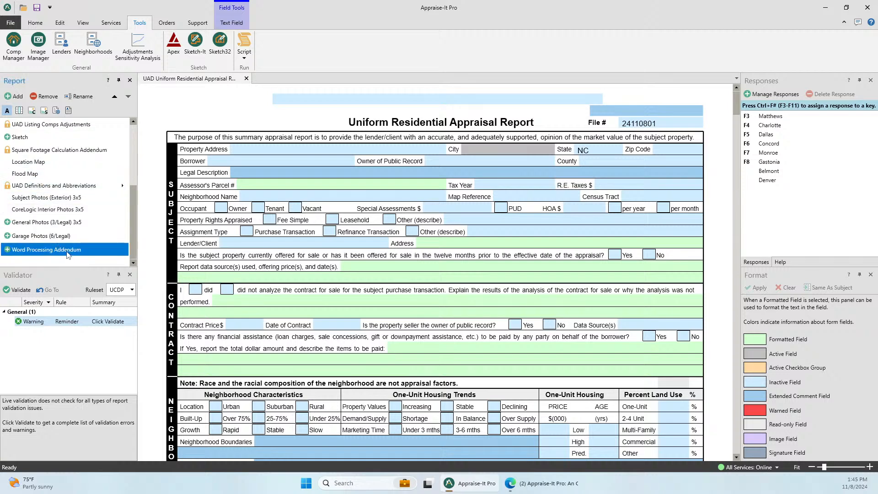
double_click(75, 249)
double_click(66, 236)
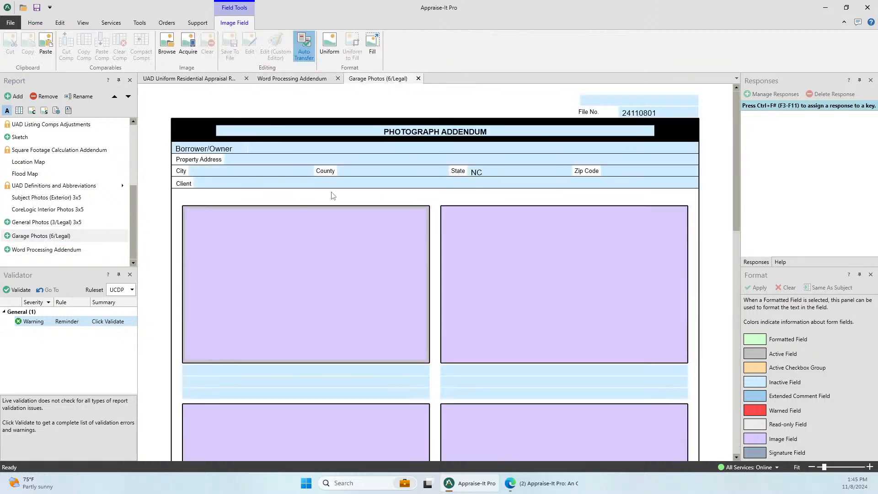
right_click(341, 246)
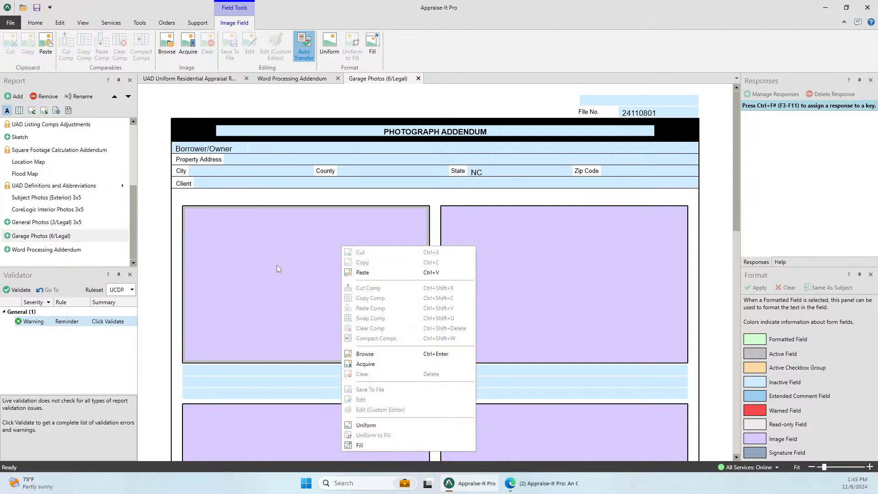
left_click(412, 94)
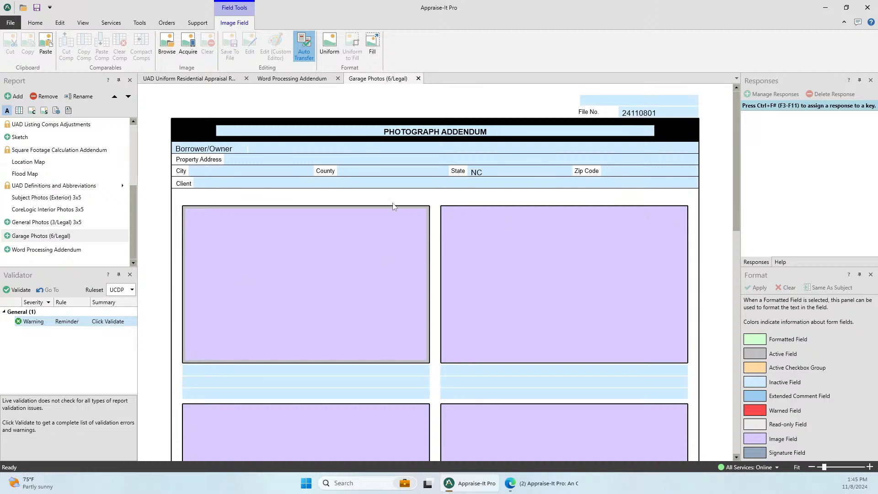
left_click(417, 78)
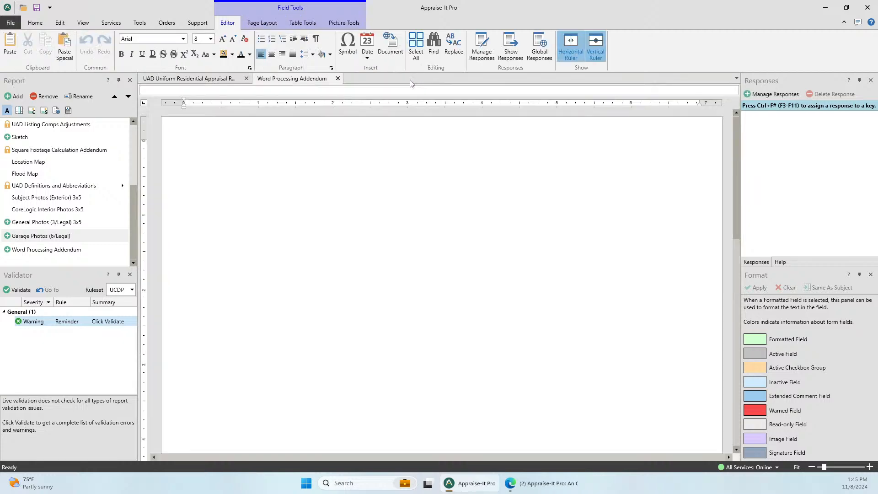
left_click(338, 80)
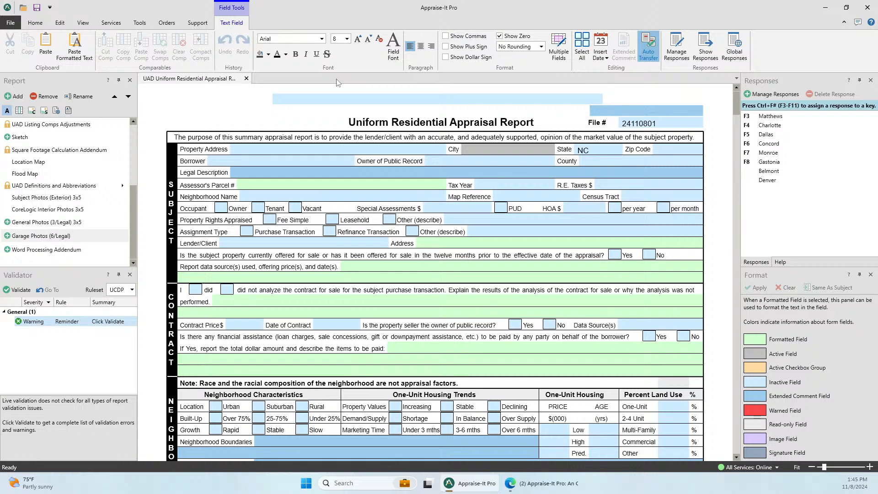